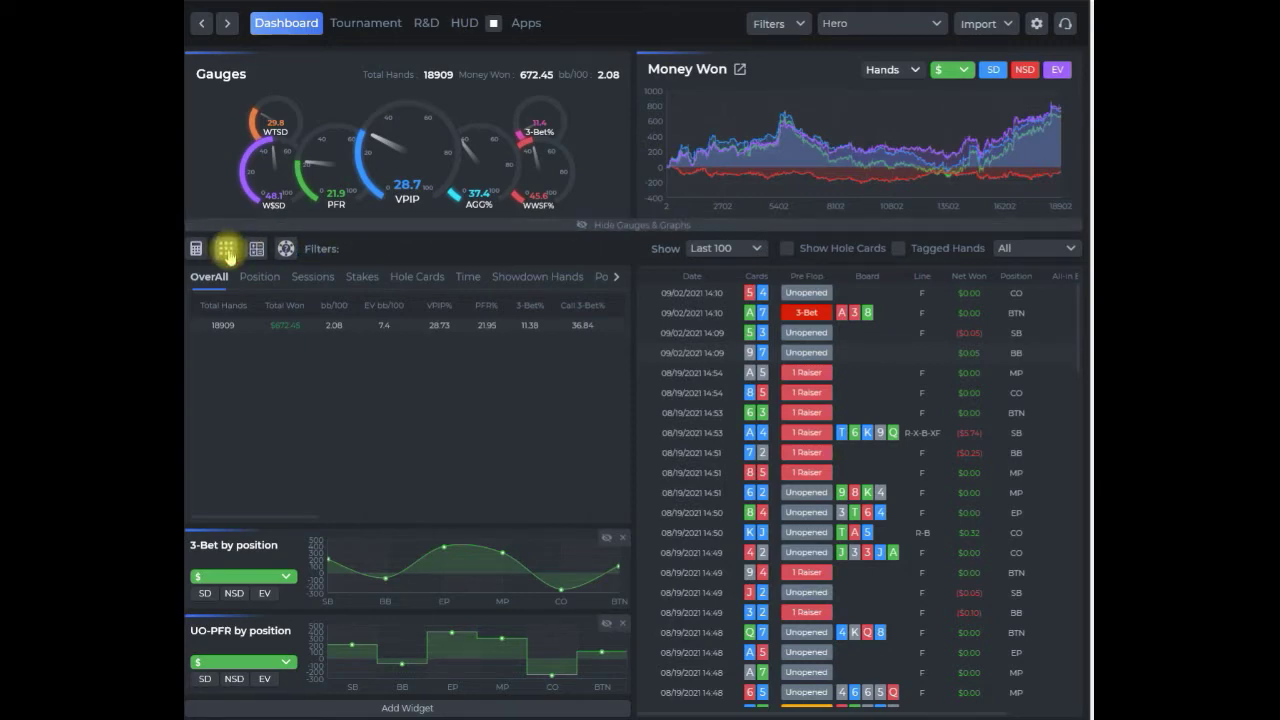
# Step: Open the preflop hand chart editor from the dashboard
pyautogui.click(226, 250)
pyautogui.moveTo(314, 114); pyautogui.dragTo(468, 116)
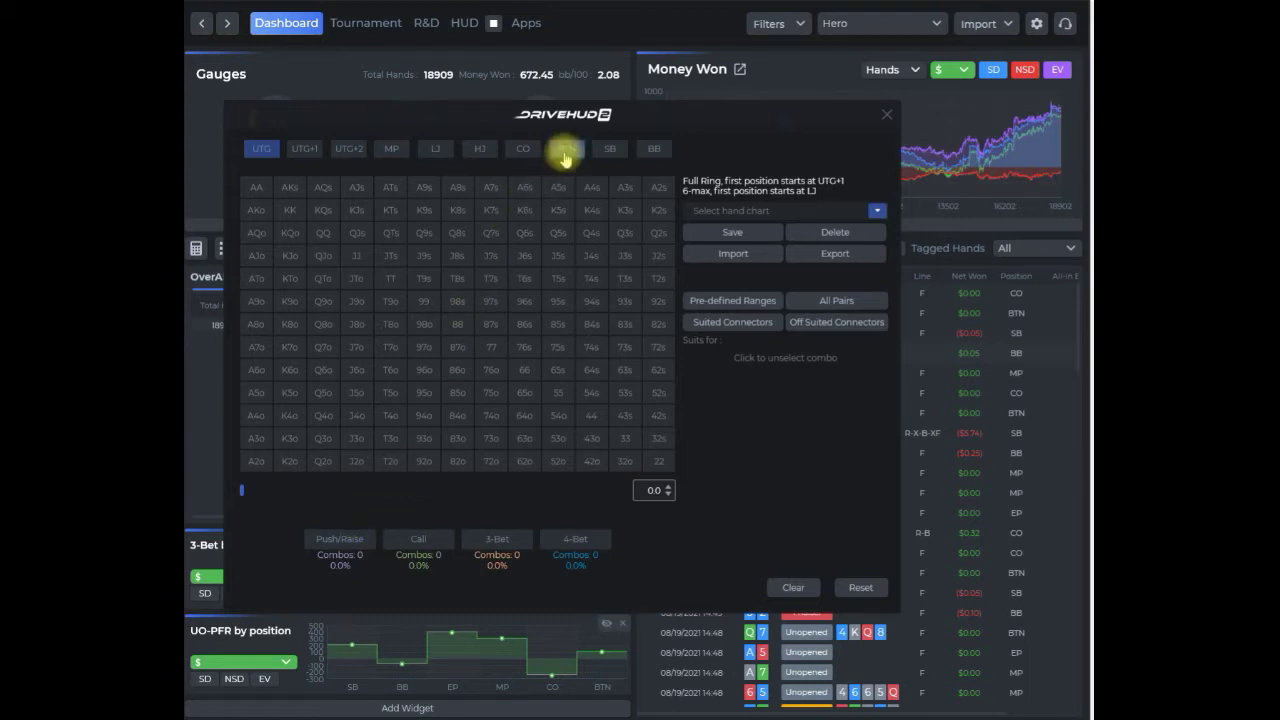
# Step: For BTN, mark AA, AKo, KK and AKs as Push/Raise, widen the range to 52.0%, and reset the hand grid
pyautogui.click(565, 158)
pyautogui.click(333, 547)
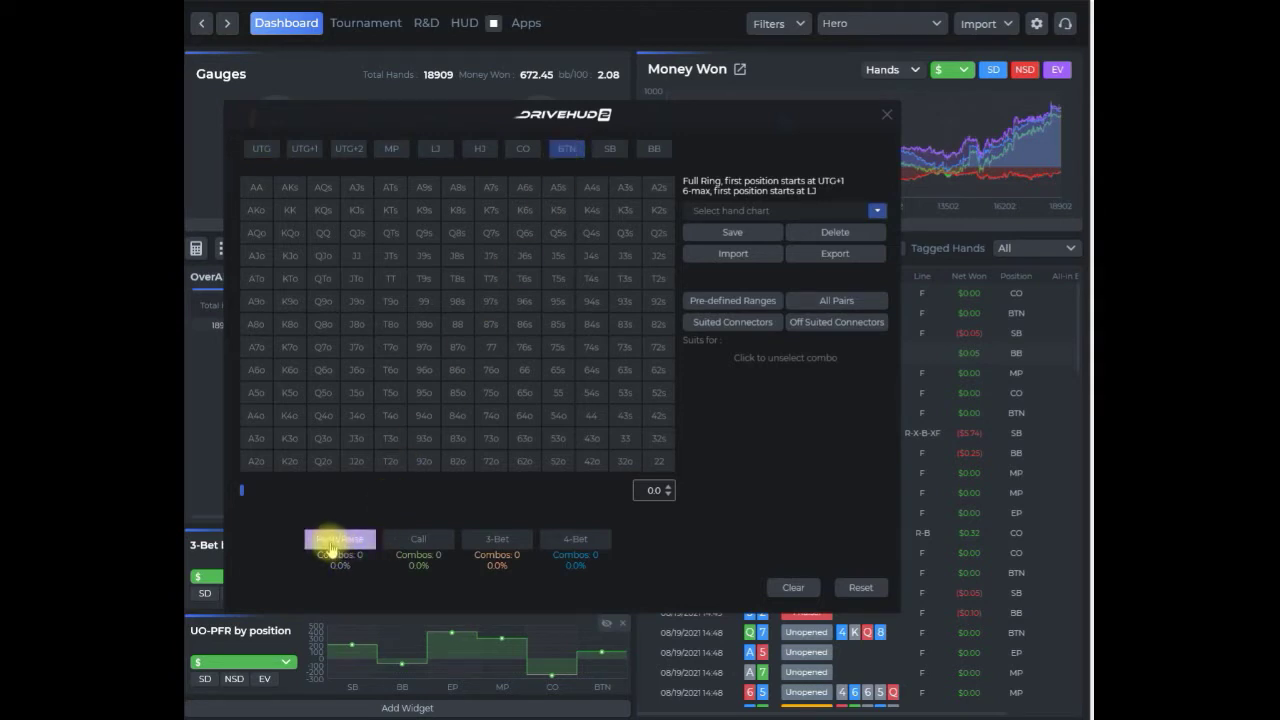
pyautogui.click(255, 187)
pyautogui.click(257, 209)
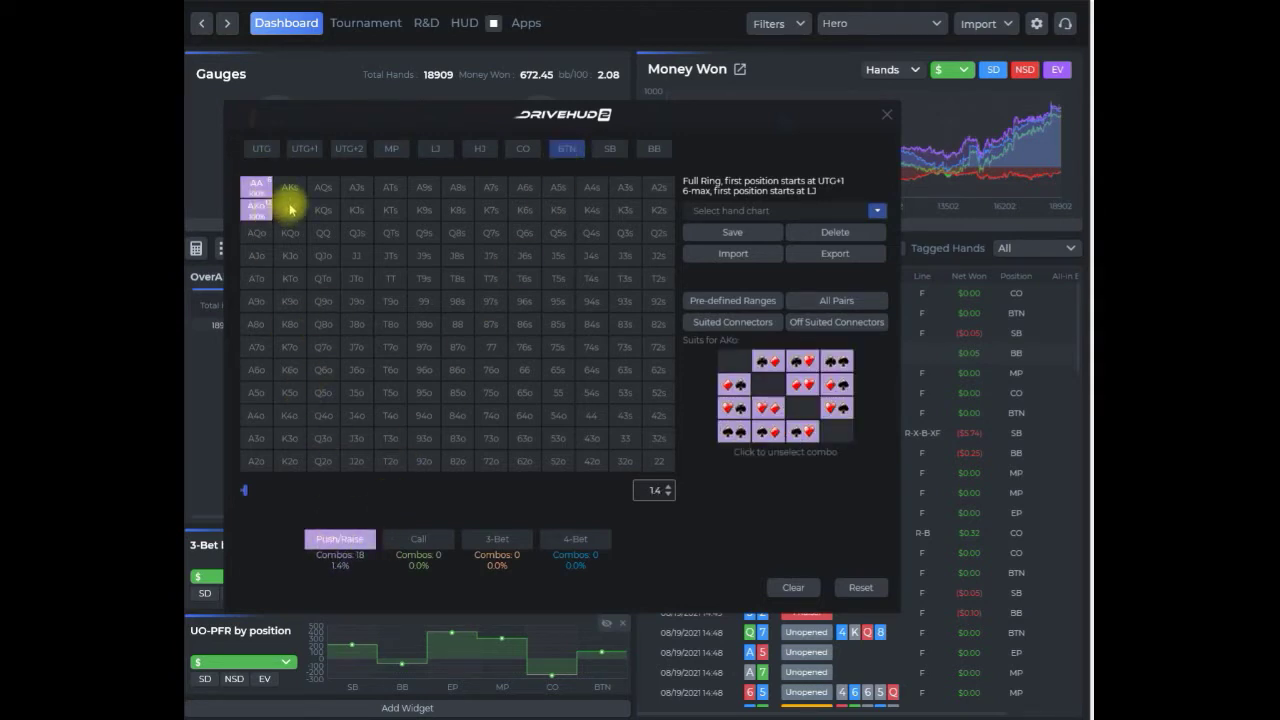
pyautogui.click(290, 209)
pyautogui.click(289, 187)
pyautogui.moveTo(250, 491); pyautogui.dragTo(442, 487)
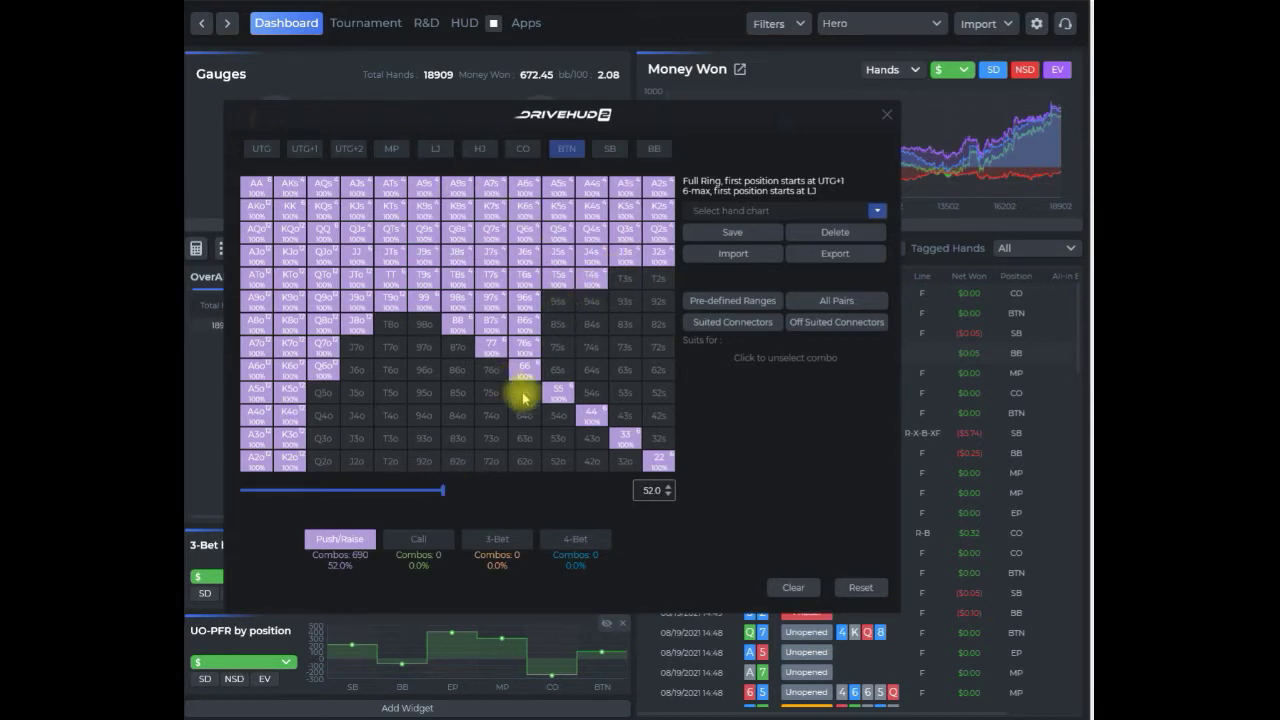
pyautogui.click(862, 588)
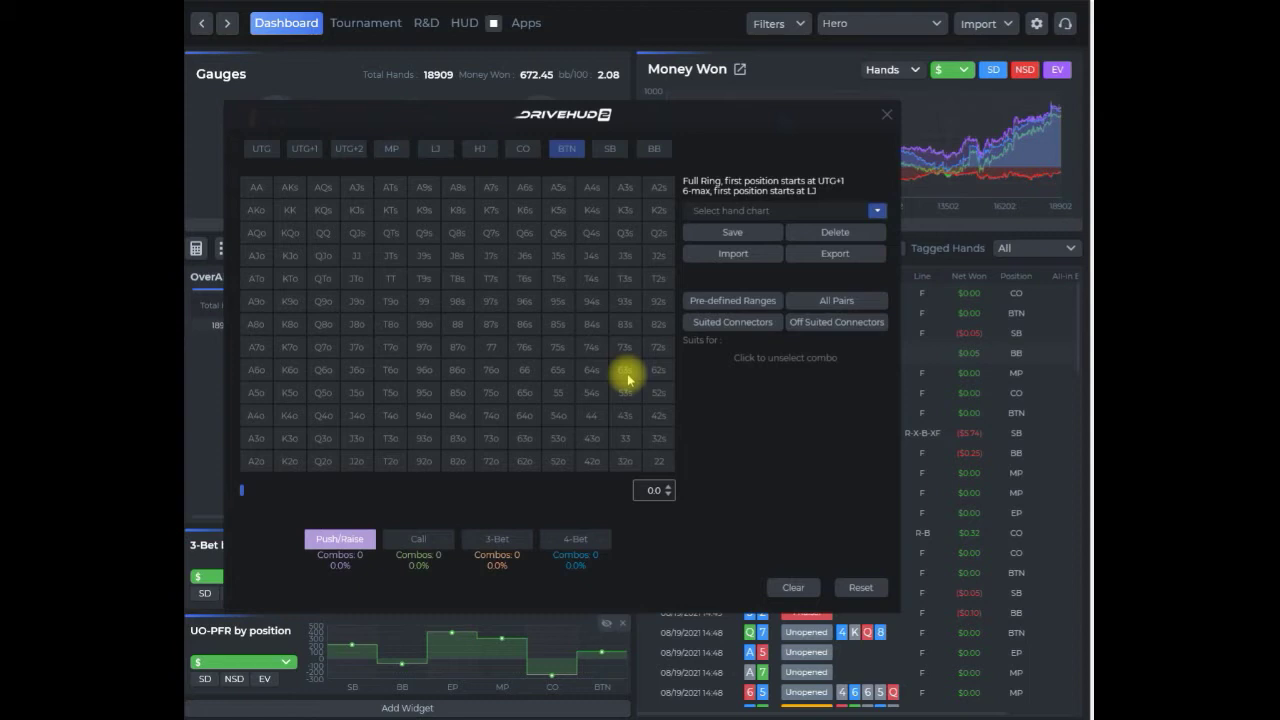
# Step: Mark AA, KK, QQ, AKs, AKo and AQs as 3-Bet hands in the BTN chart
pyautogui.click(497, 541)
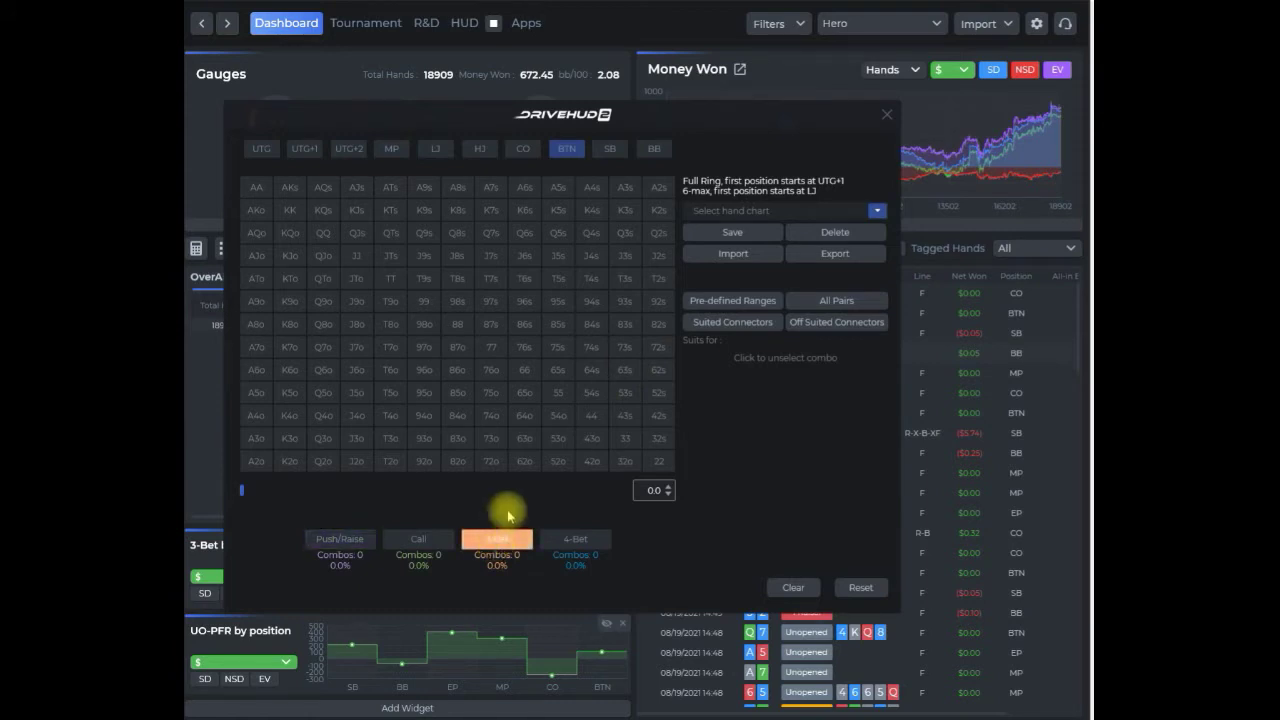
pyautogui.click(262, 193)
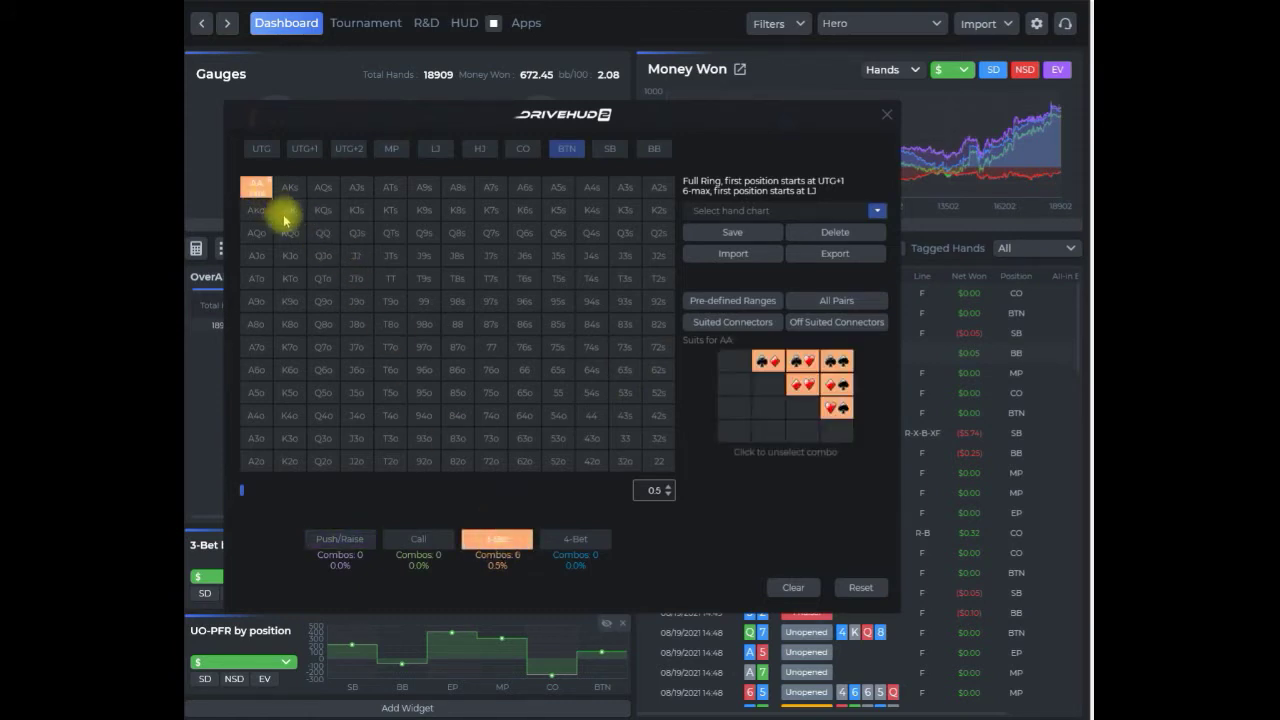
pyautogui.click(290, 210)
pyautogui.click(323, 233)
pyautogui.click(290, 187)
pyautogui.click(259, 213)
pyautogui.click(322, 186)
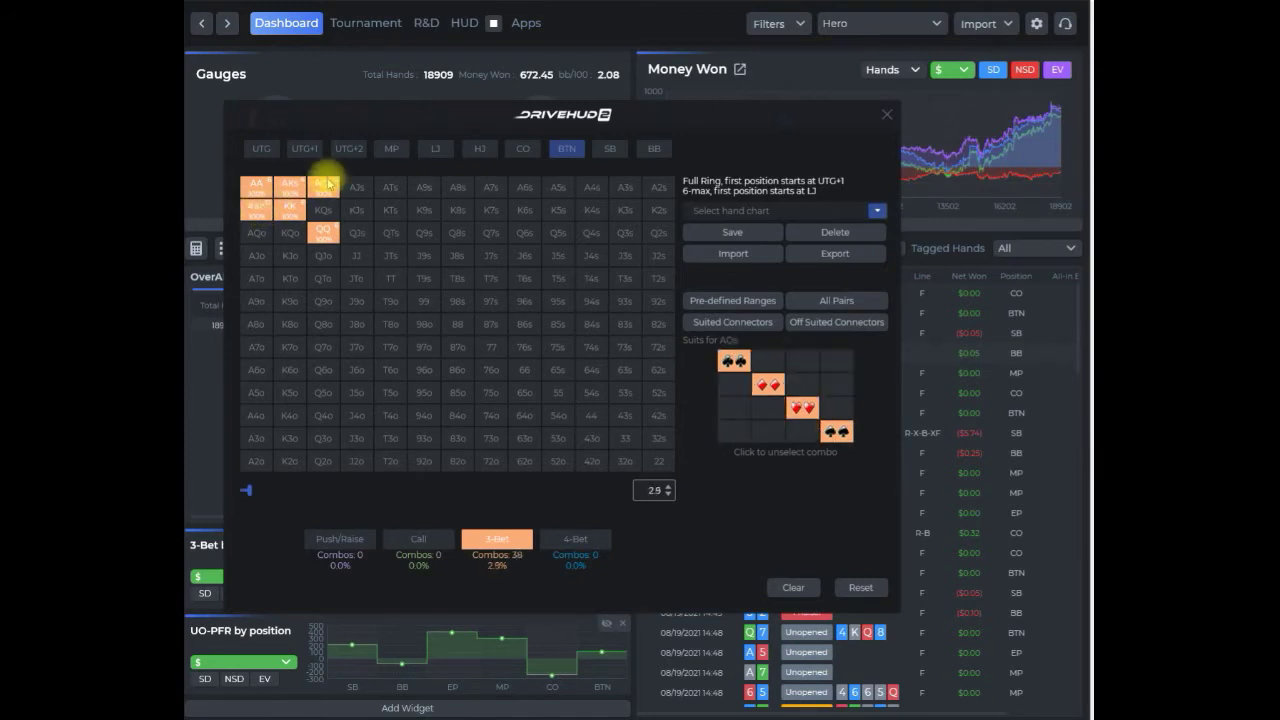
# Step: Mark QJs, JTs, T9s, 99, T8s and 98s as Call hands in the BTN chart
pyautogui.click(416, 539)
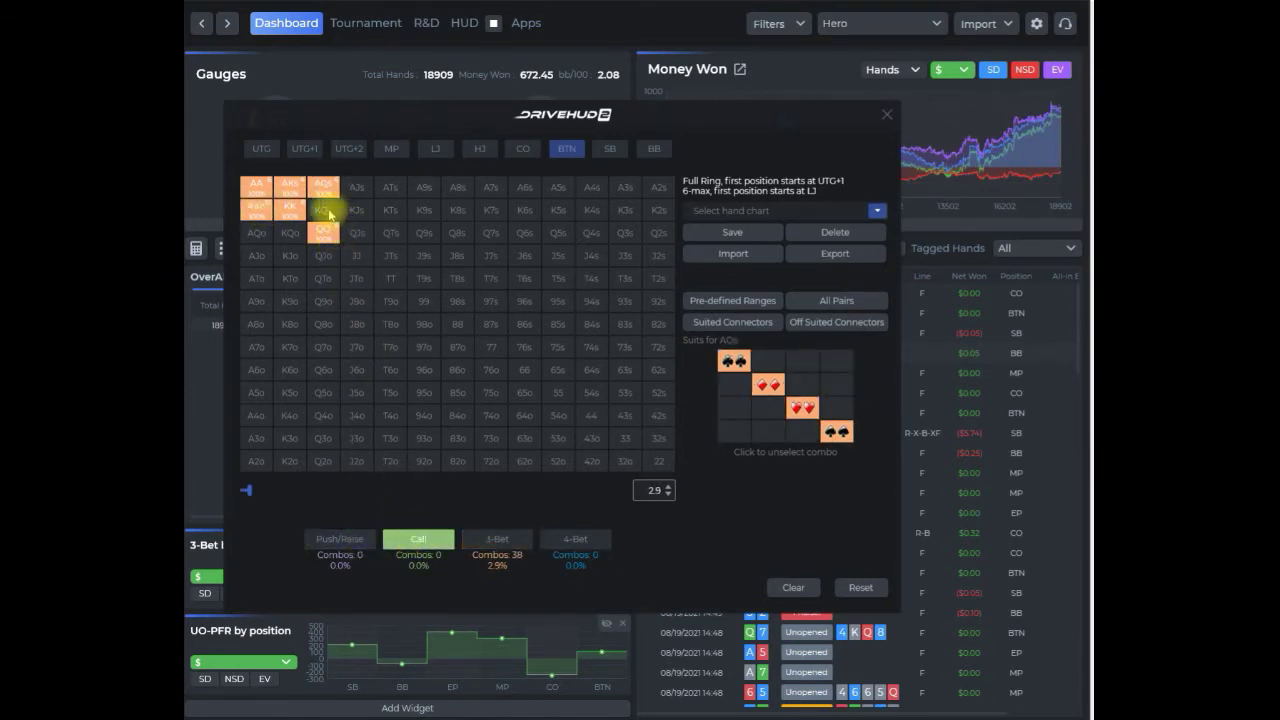
pyautogui.click(355, 230)
pyautogui.click(388, 256)
pyautogui.click(421, 279)
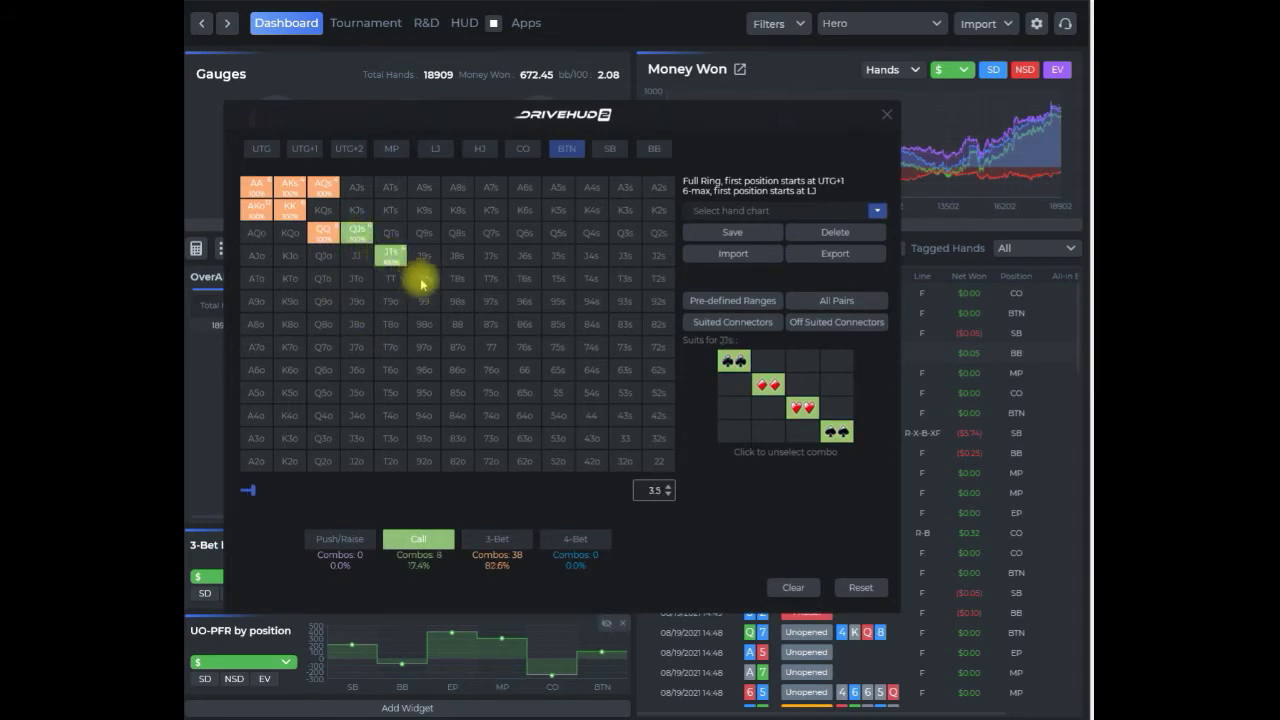
pyautogui.click(424, 301)
pyautogui.click(457, 278)
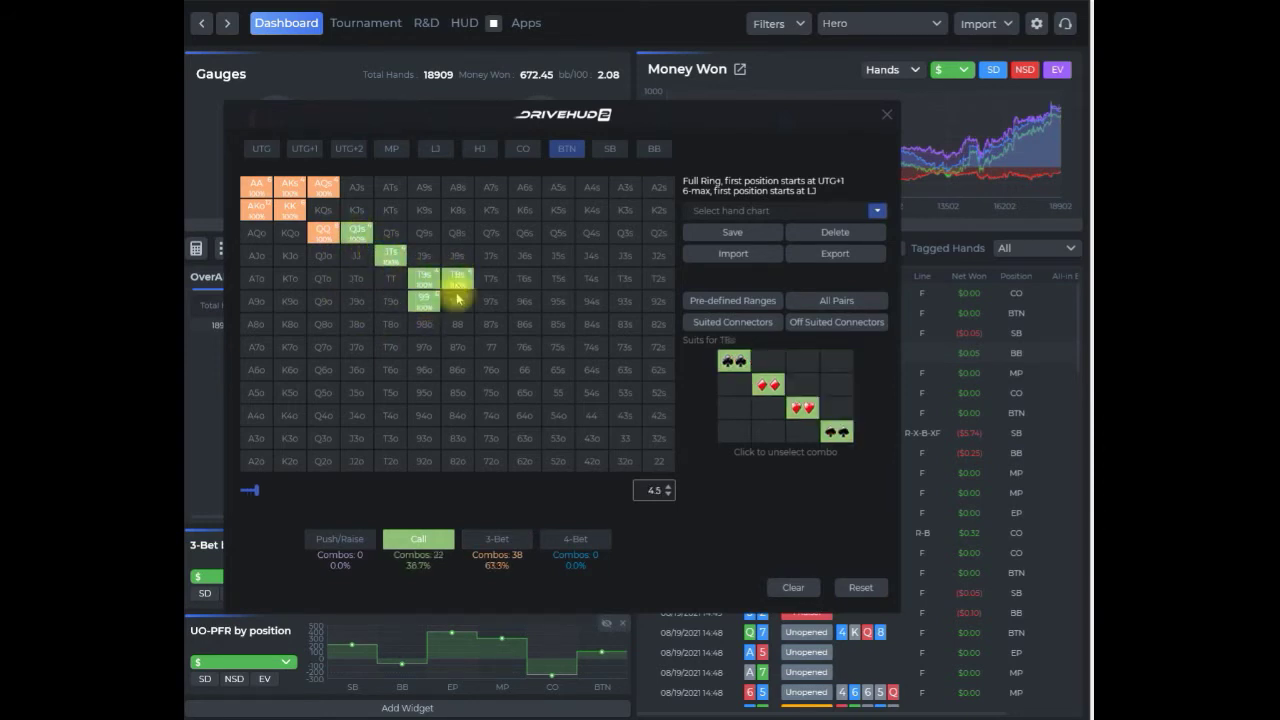
pyautogui.click(457, 301)
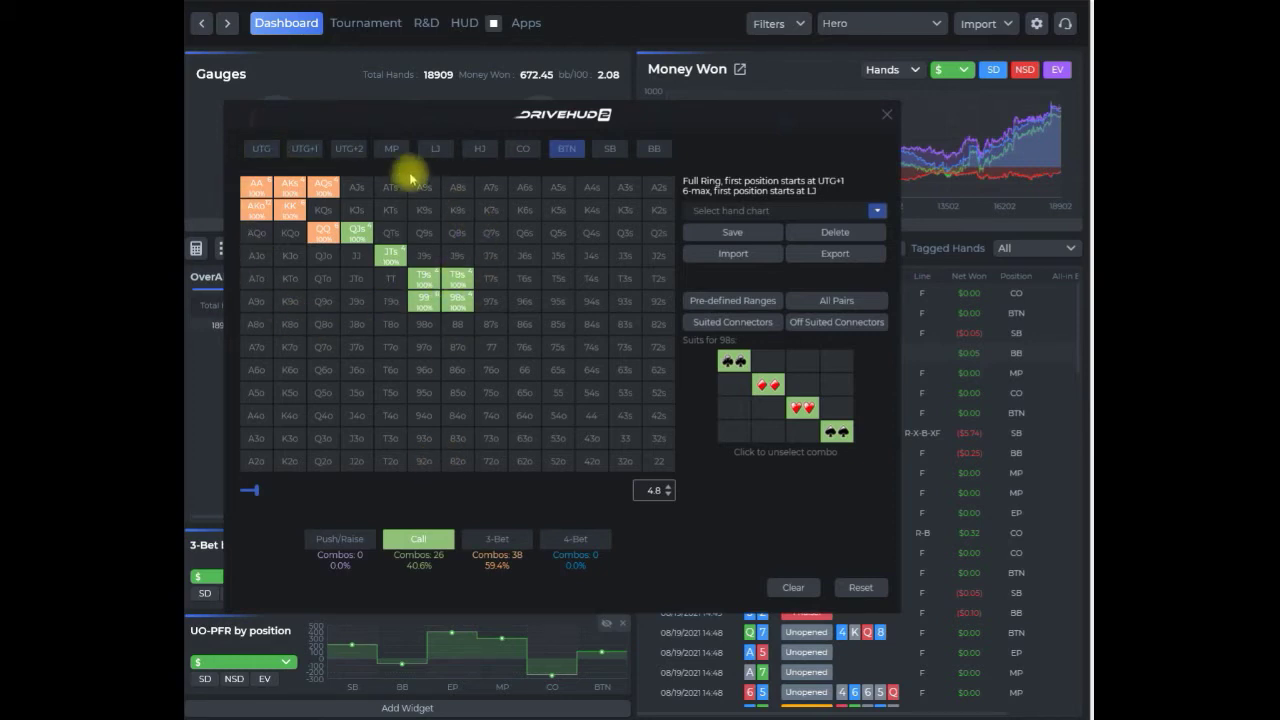
# Step: Clear the hand grid and switch the chart to the LJ position
pyautogui.click(333, 149)
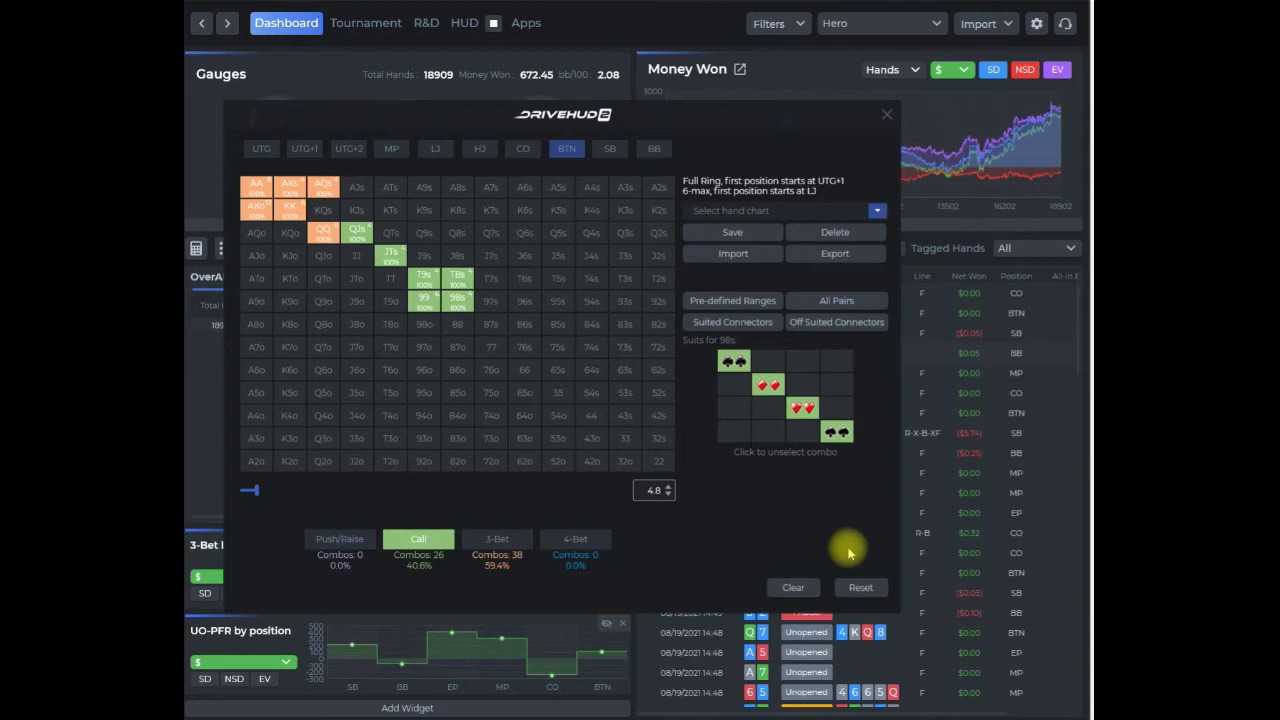
pyautogui.click(798, 590)
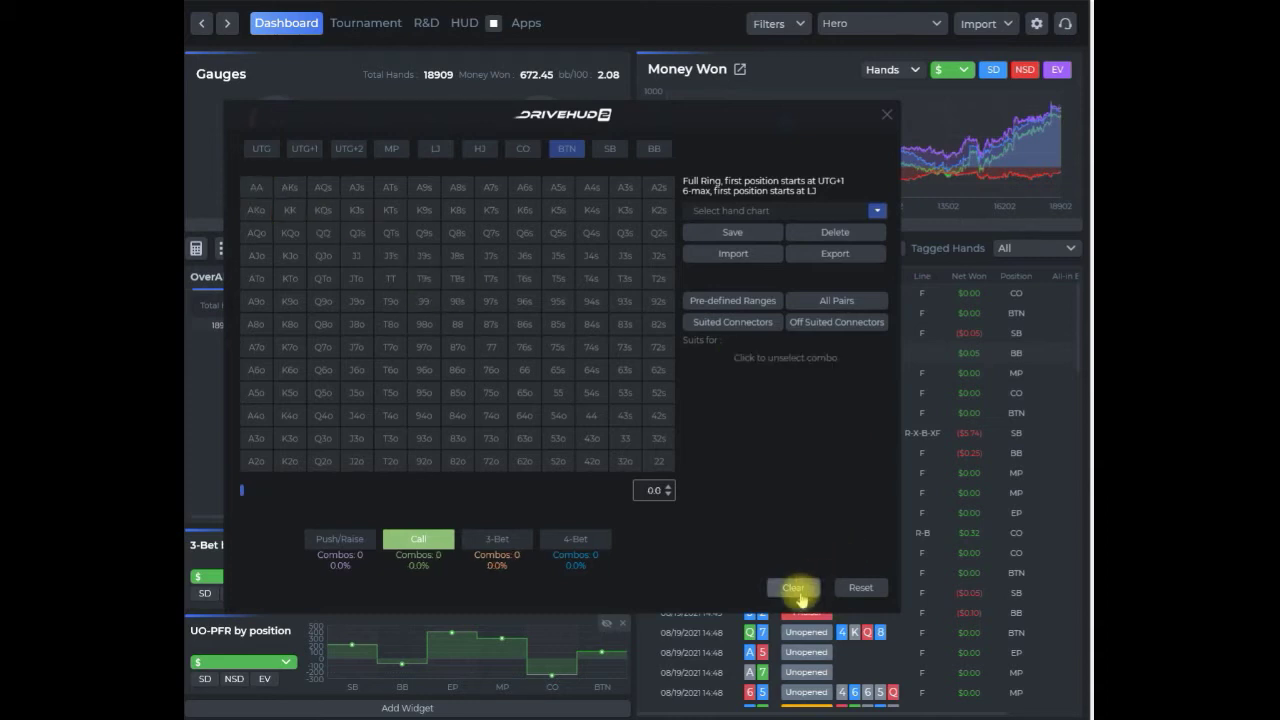
pyautogui.click(439, 156)
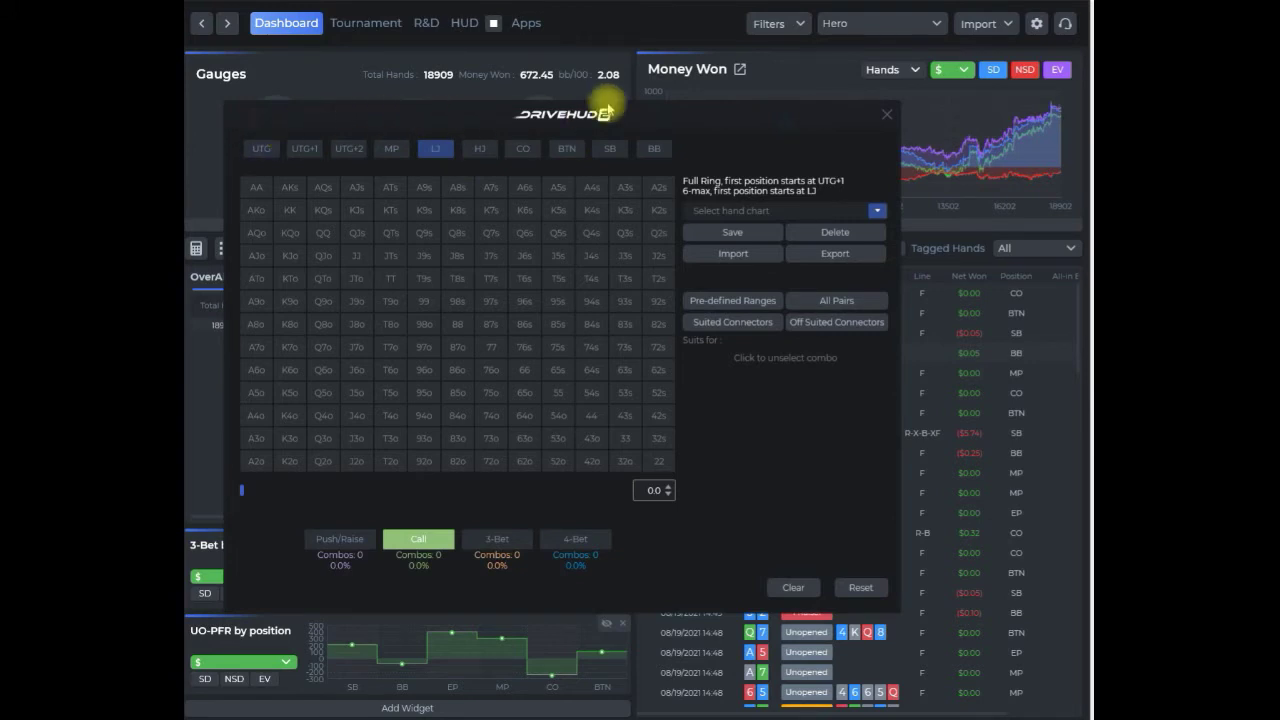
pyautogui.click(272, 150)
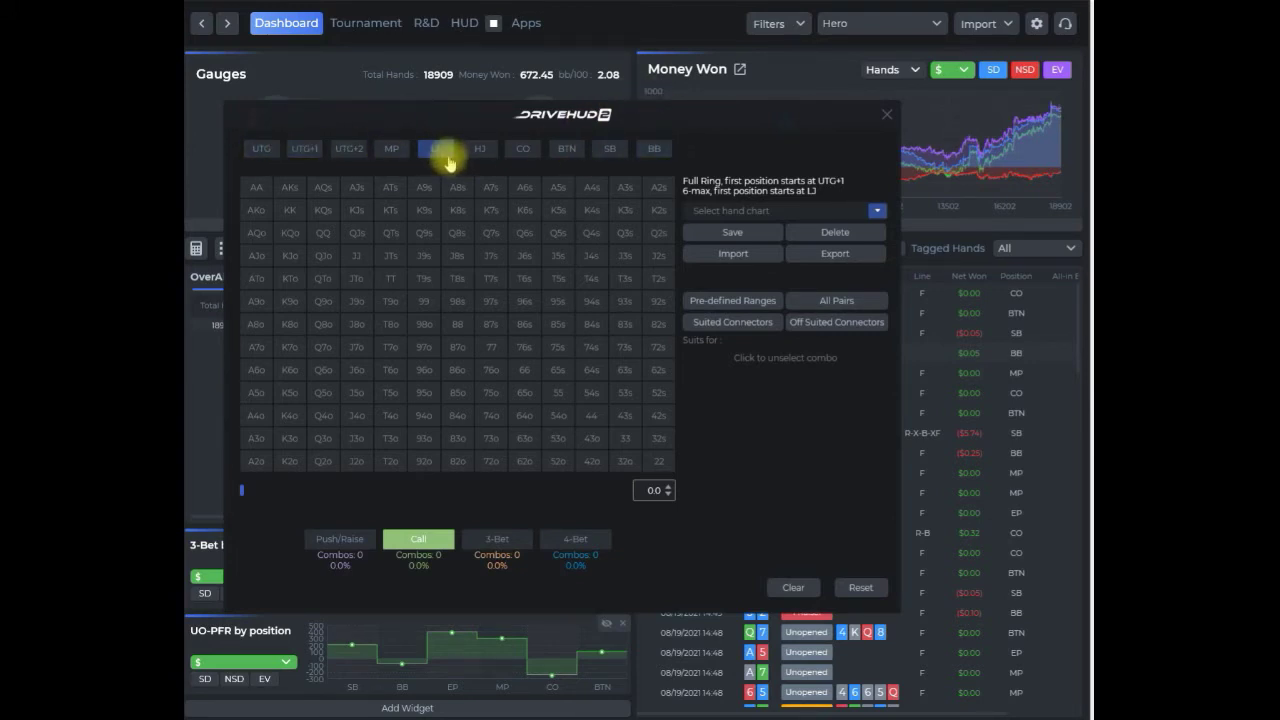
pyautogui.click(438, 150)
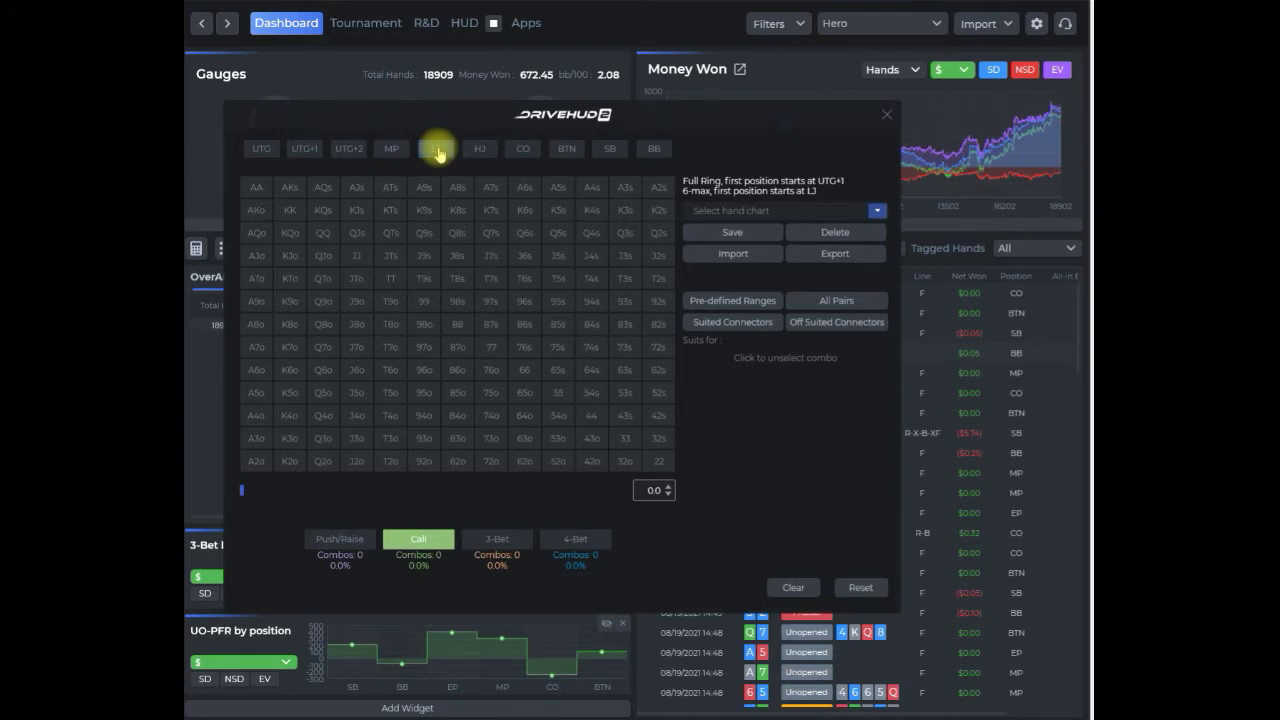
pyautogui.click(440, 150)
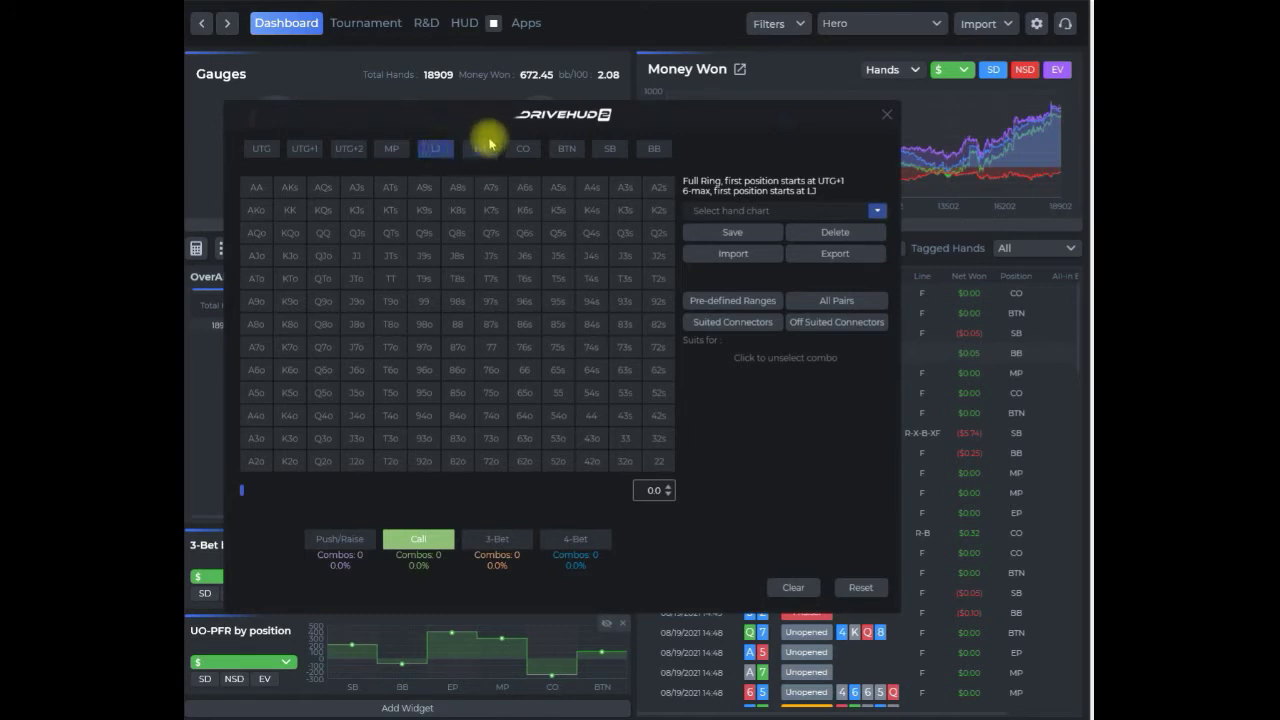
pyautogui.click(486, 155)
pyautogui.click(536, 152)
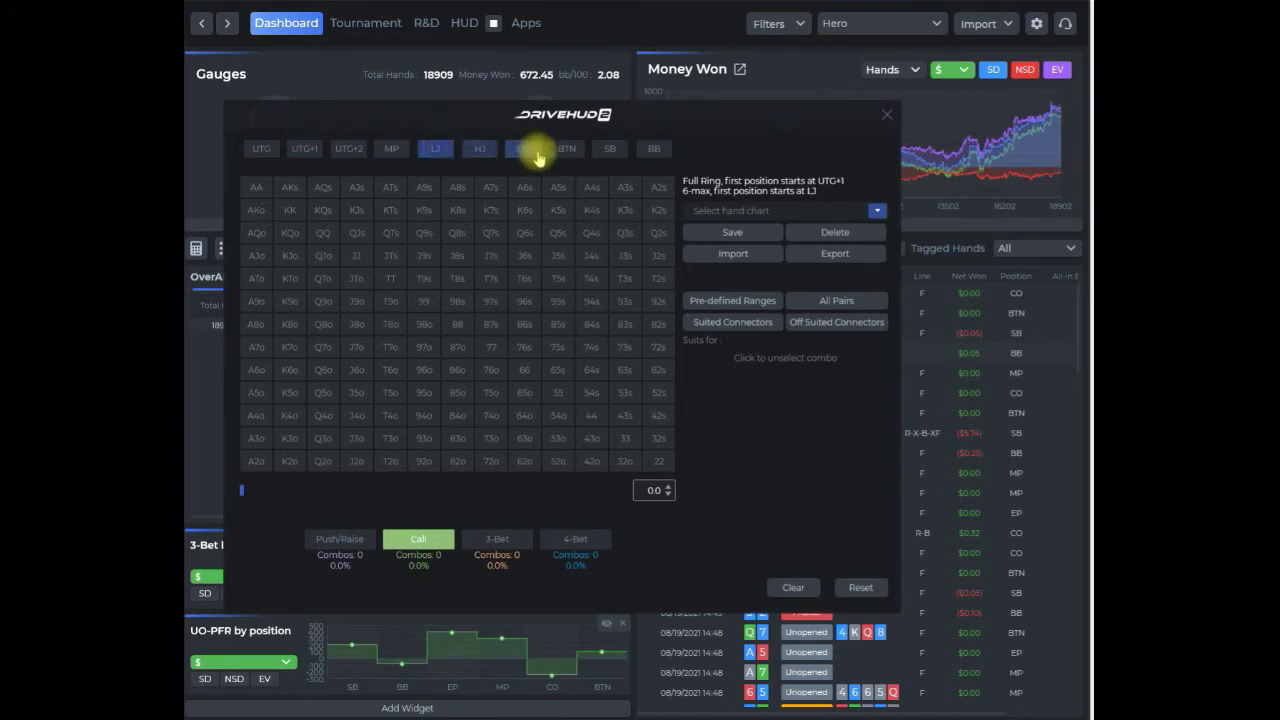
pyautogui.click(650, 150)
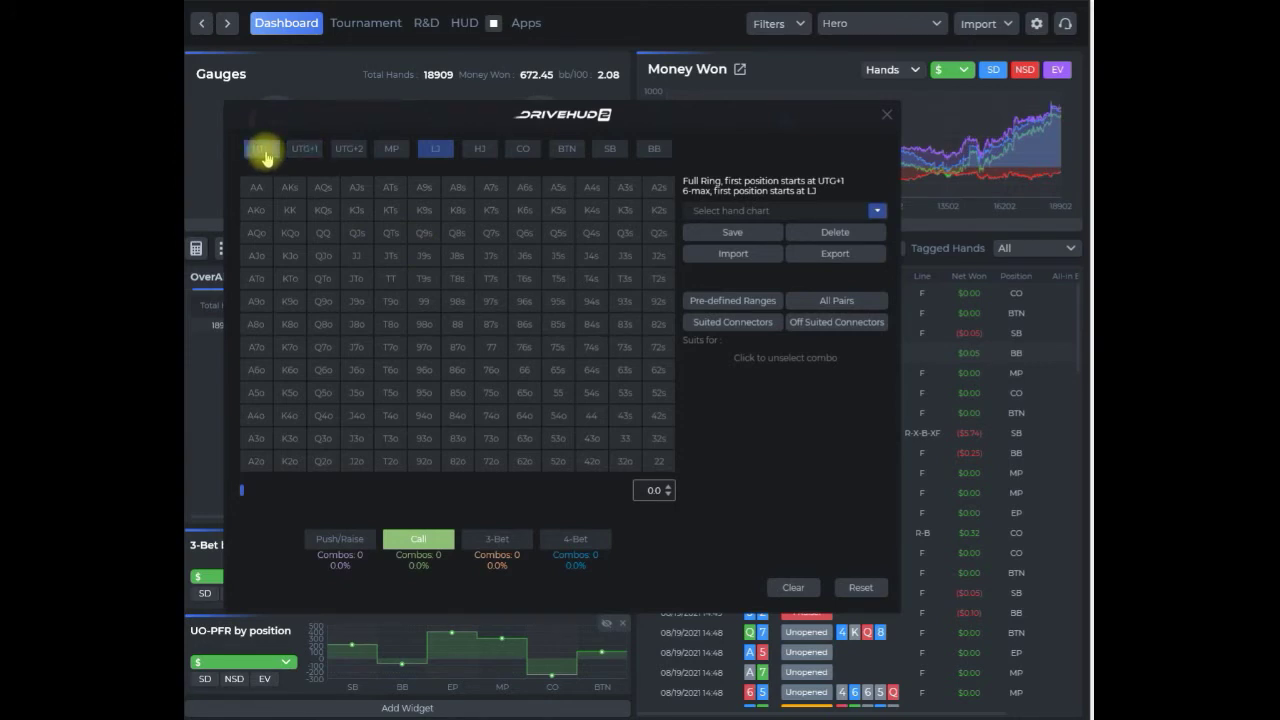
pyautogui.click(654, 149)
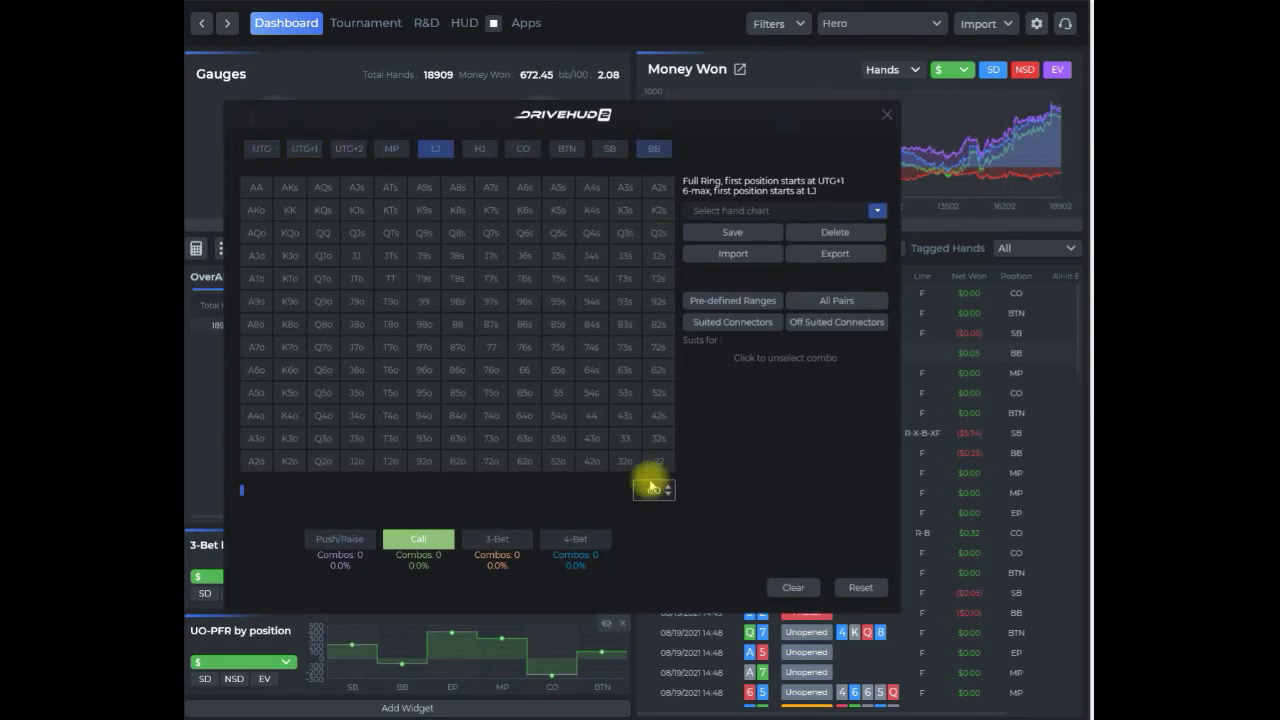
pyautogui.click(438, 152)
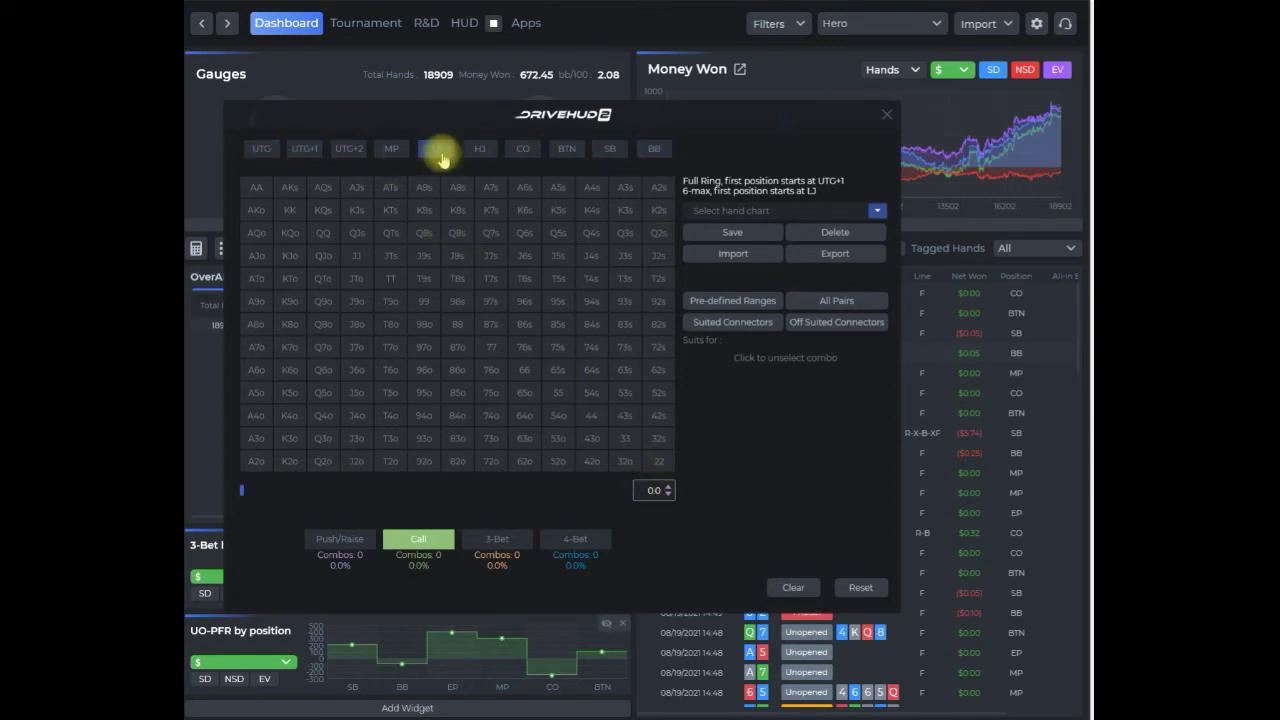
pyautogui.click(482, 150)
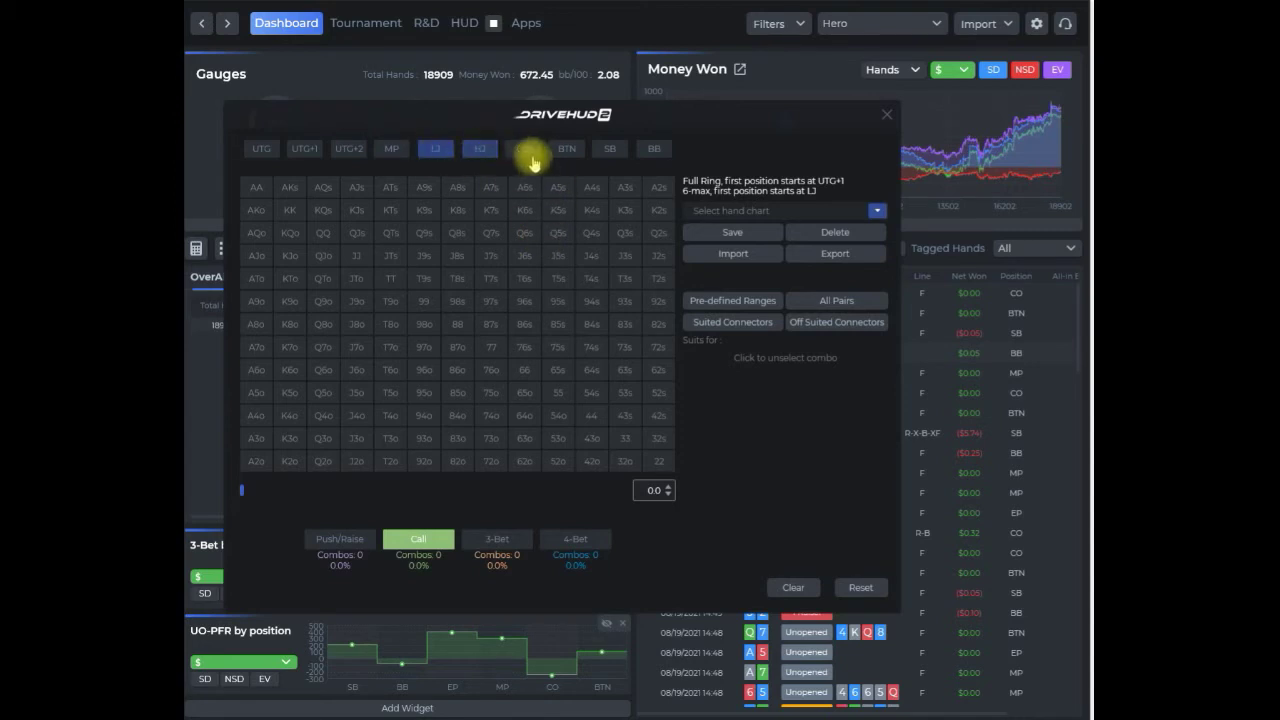
pyautogui.click(528, 152)
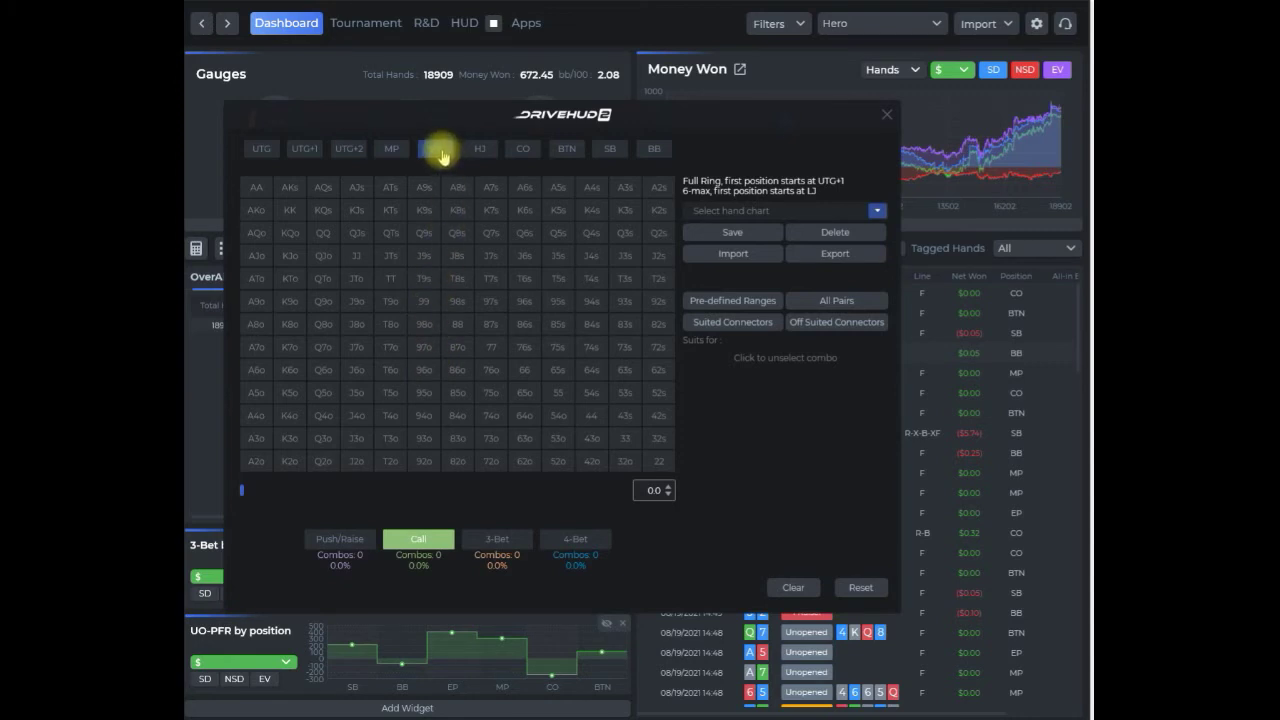
# Step: Set the LJ Push/Raise range to 13.0% of hands
pyautogui.click(337, 541)
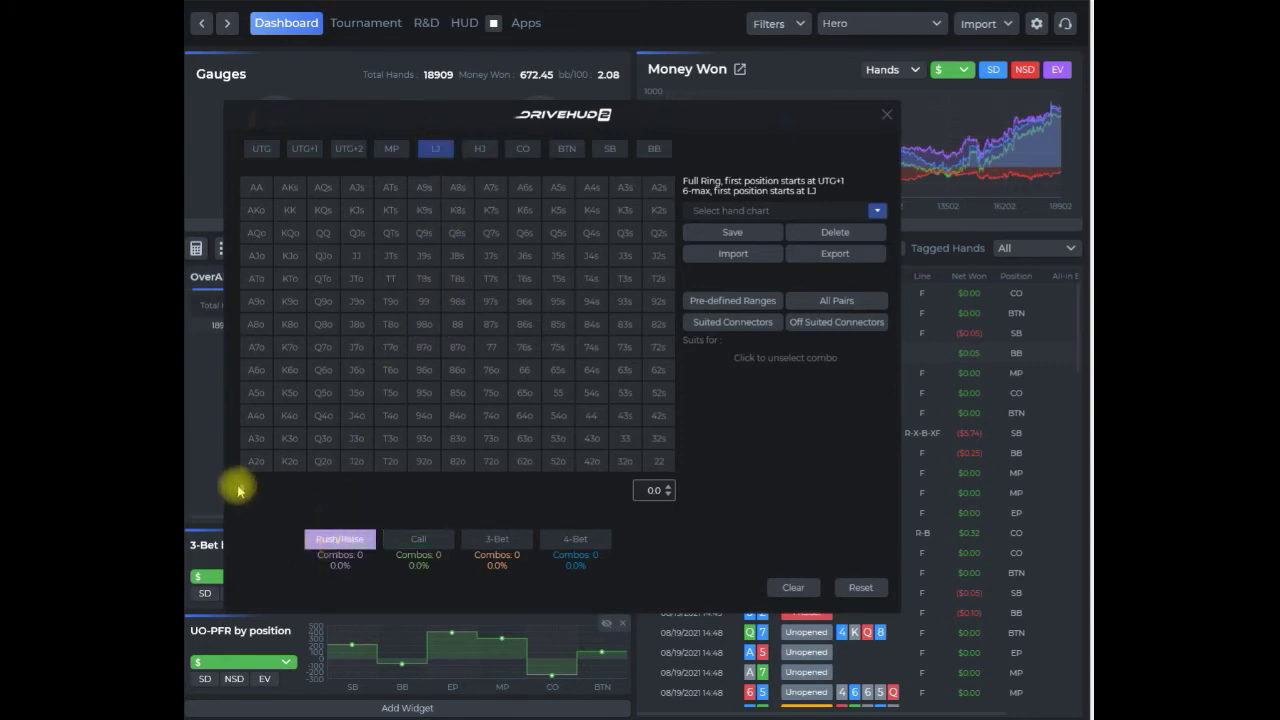
pyautogui.moveTo(242, 492); pyautogui.dragTo(292, 492)
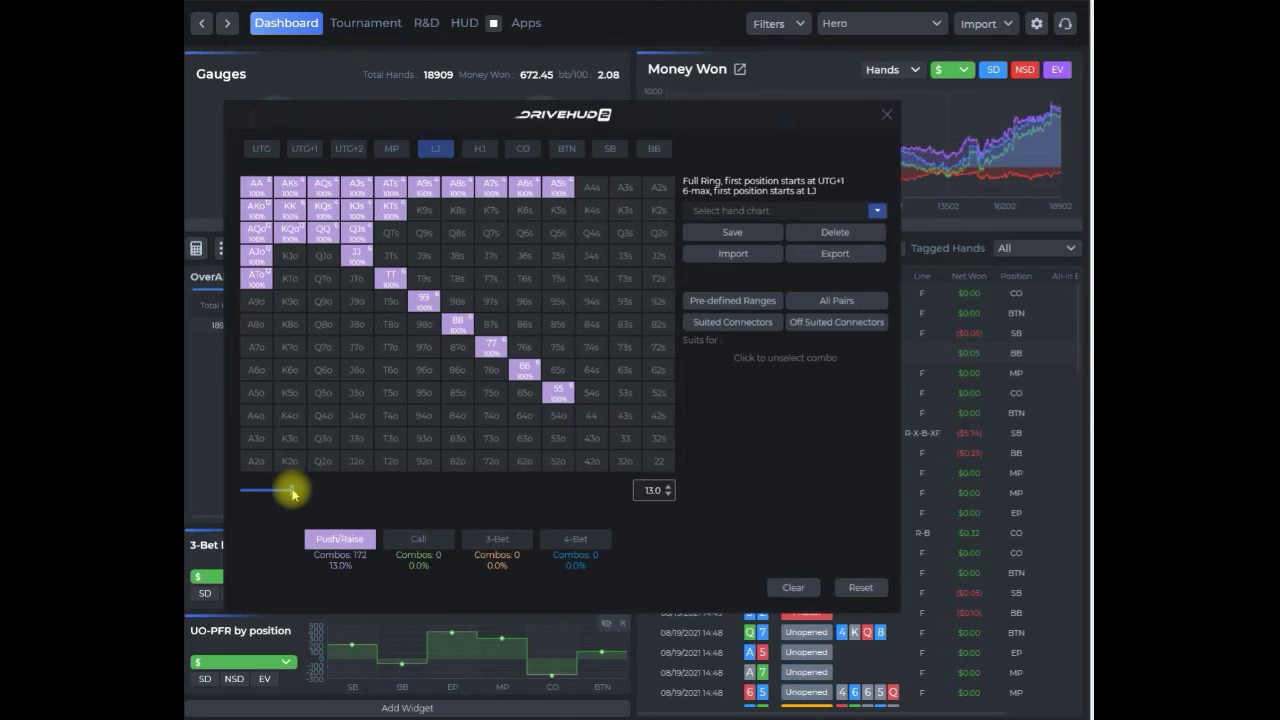
# Step: Refine the LJ Push/Raise range by removing A6s, A7s, A8s, A9s and KTs and adding JTs and T9s
pyautogui.moveTo(524, 195)
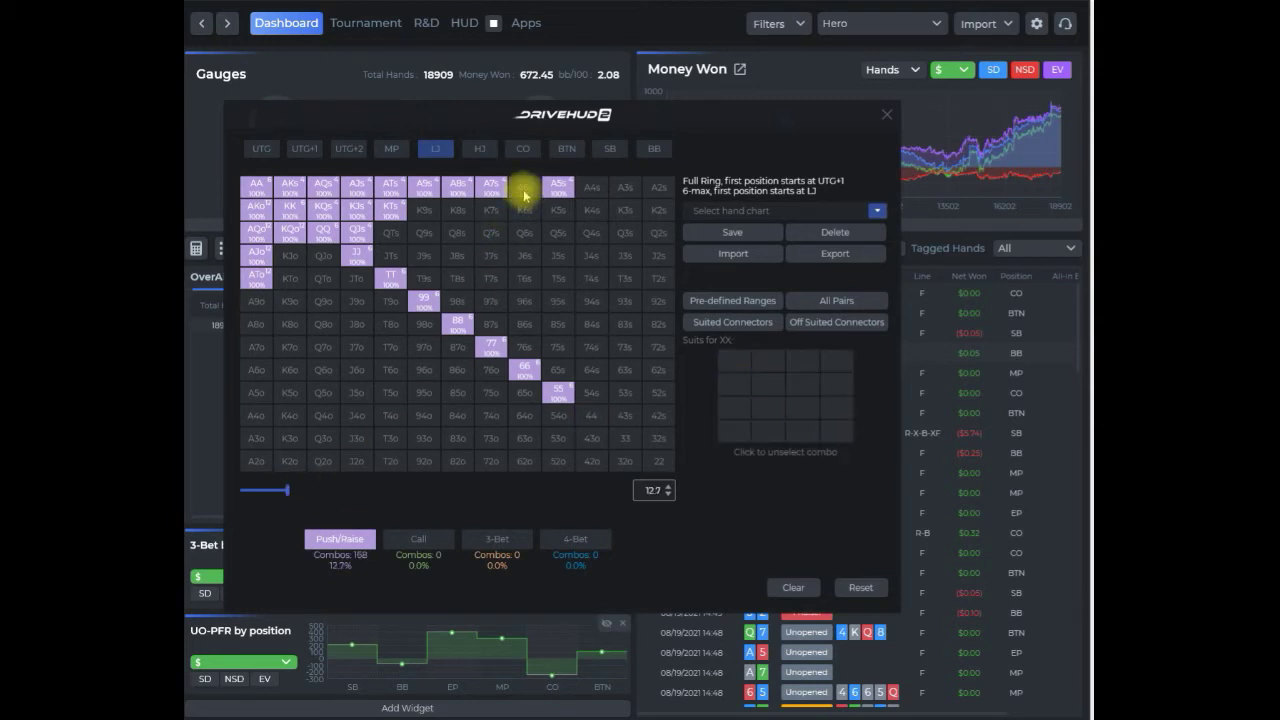
pyautogui.click(524, 195)
pyautogui.click(524, 196)
pyautogui.click(488, 189)
pyautogui.click(457, 189)
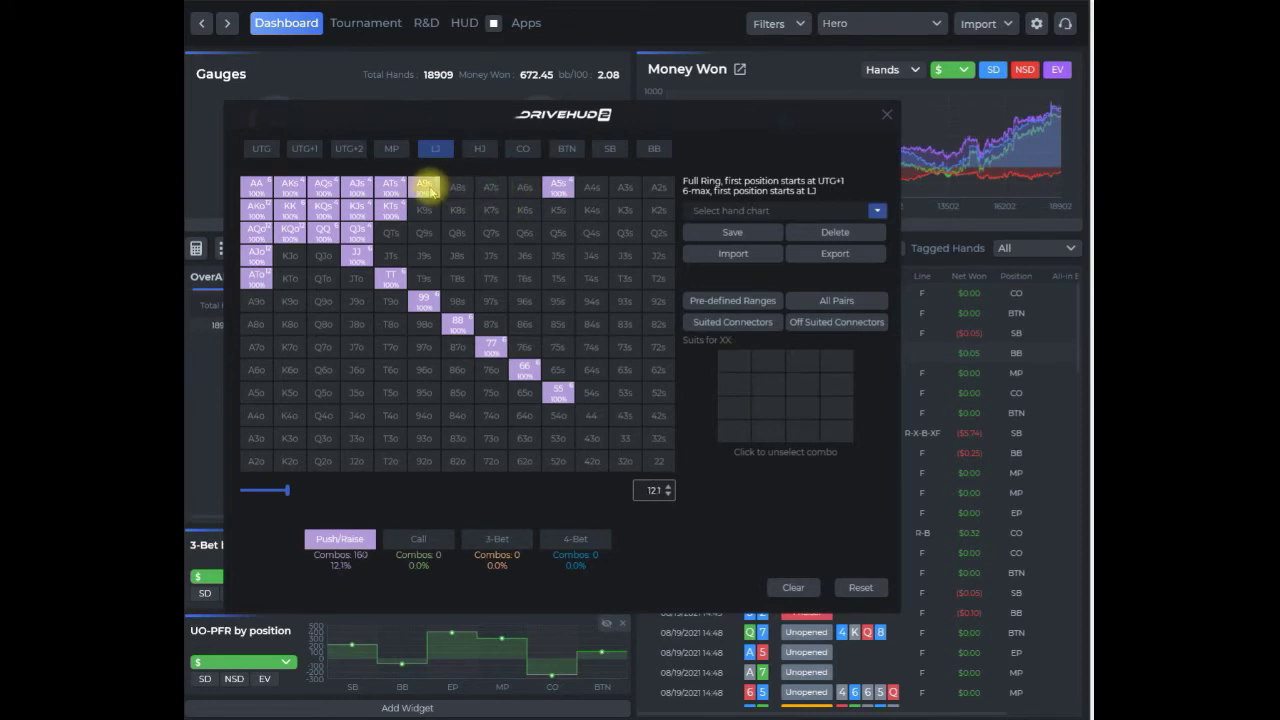
pyautogui.click(426, 189)
pyautogui.click(391, 209)
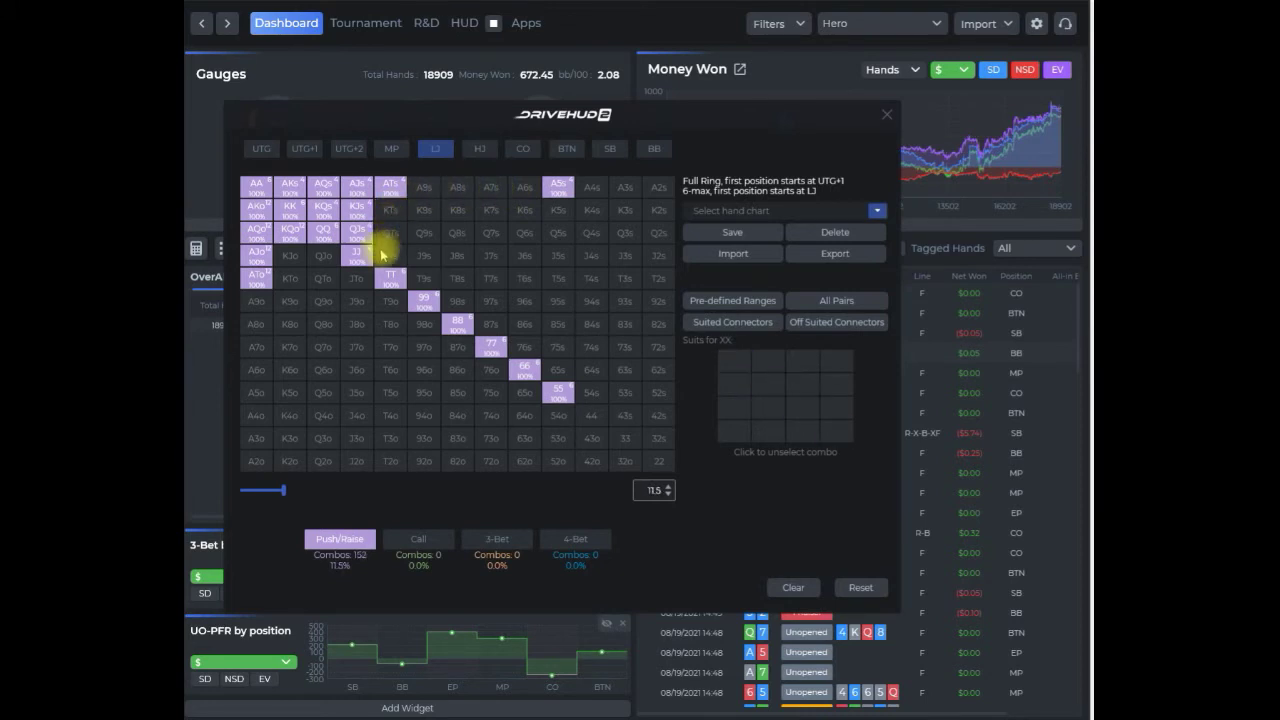
pyautogui.click(383, 256)
pyautogui.click(418, 280)
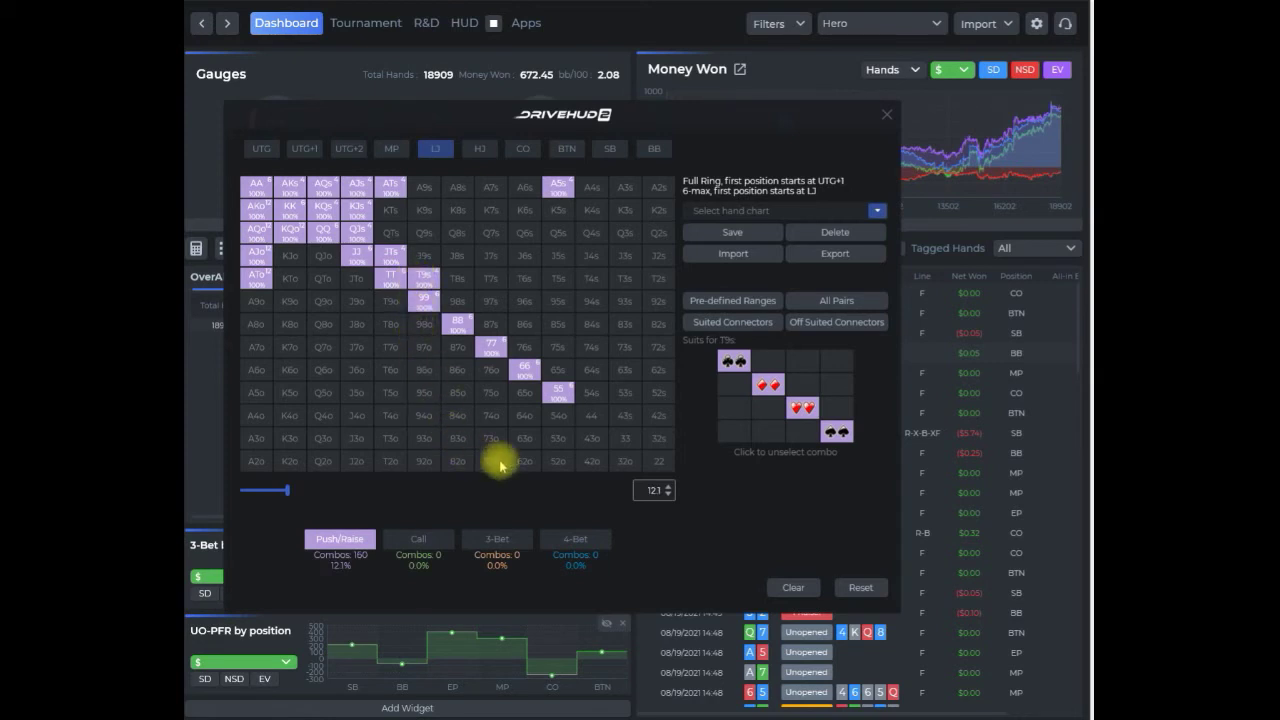
# Step: Save the hand chart under the name "6-max RFI UTG TEST"
pyautogui.click(733, 232)
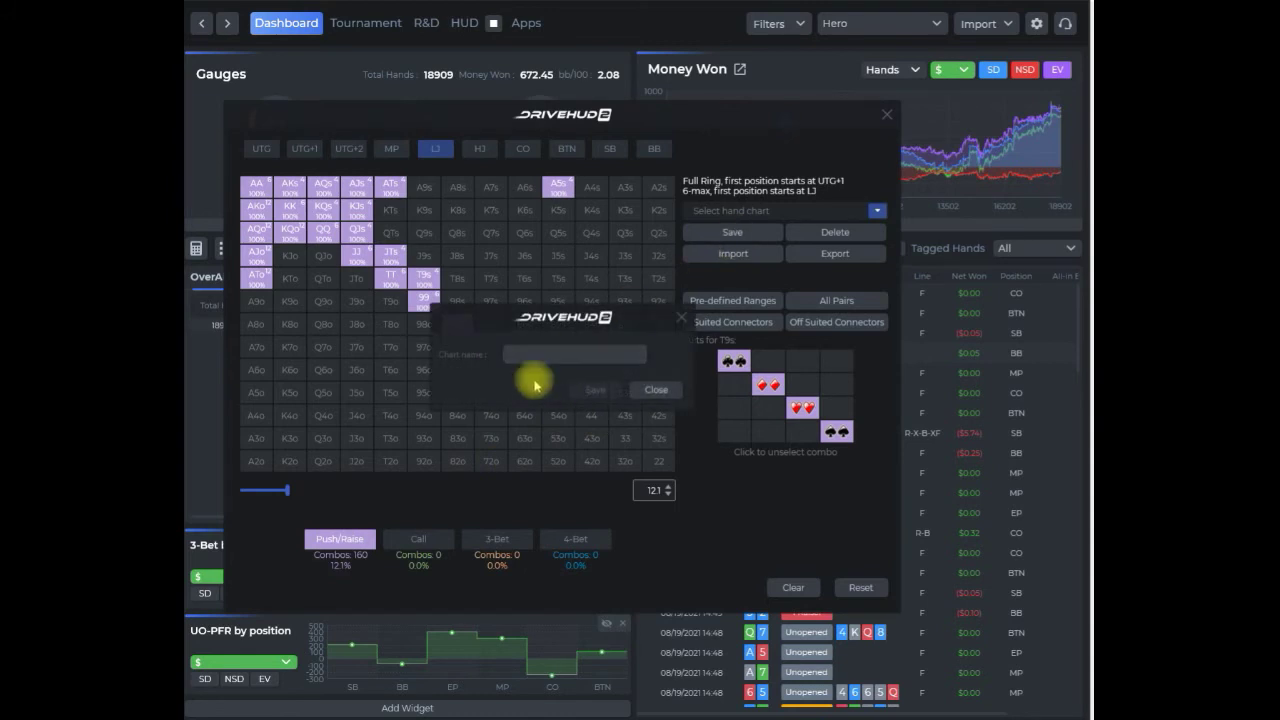
pyautogui.click(520, 358)
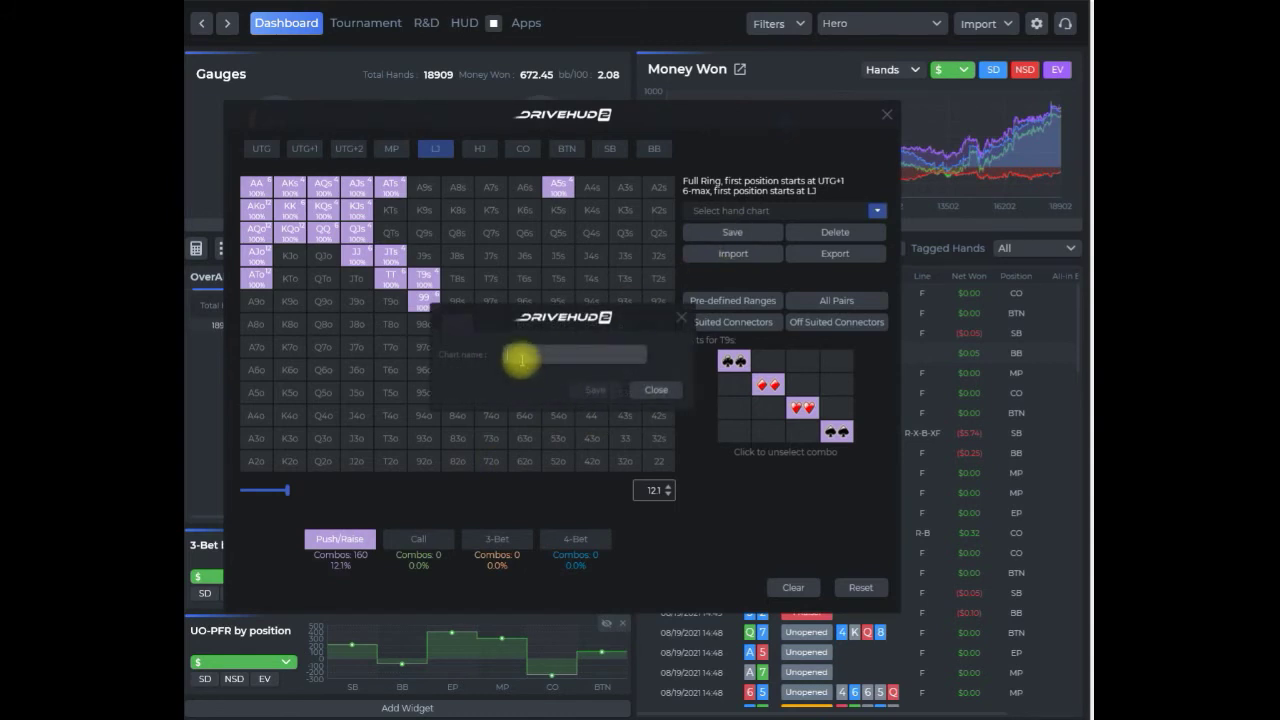
pyautogui.write('6-max')
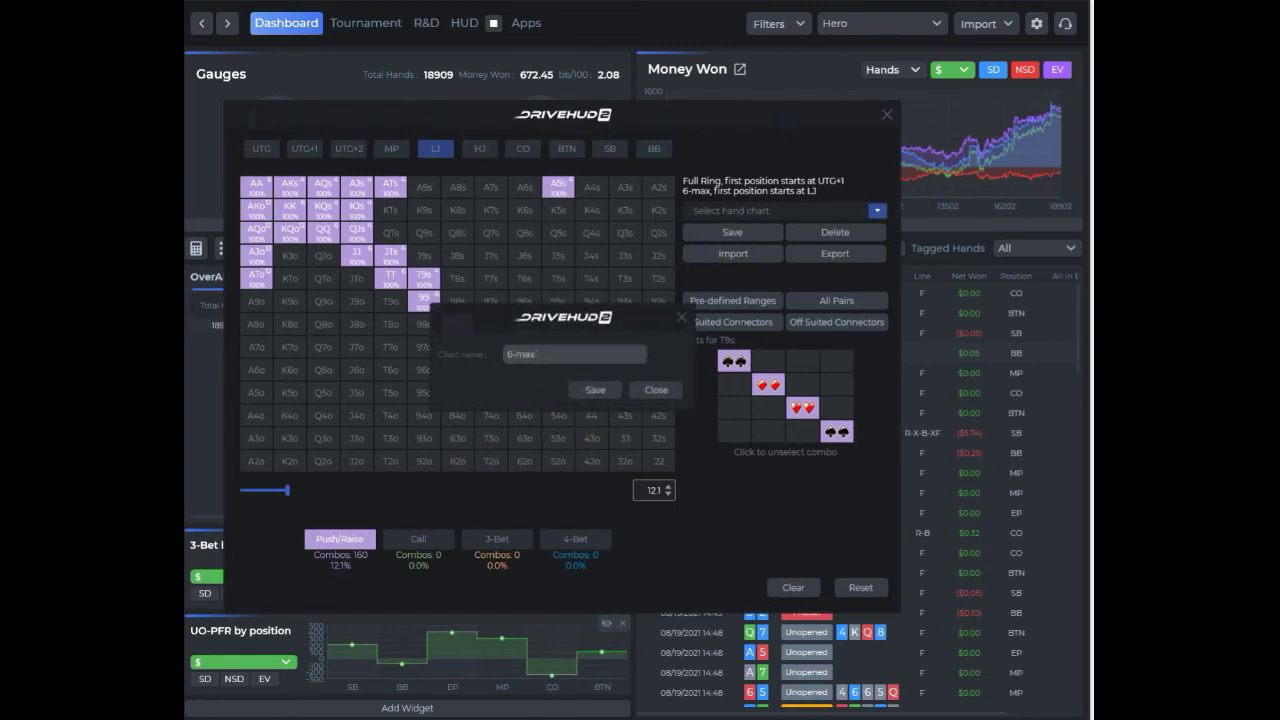
pyautogui.write(' RFI UTG+')
pyautogui.write('EST')
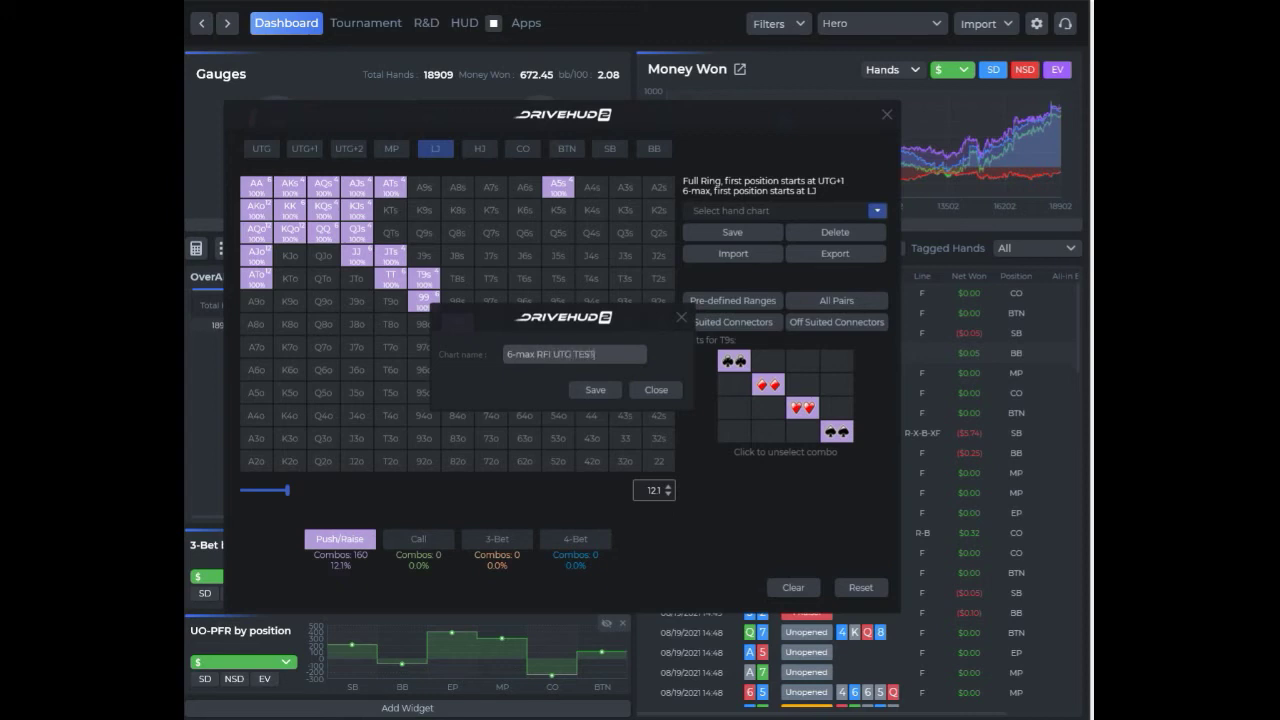
pyautogui.click(590, 392)
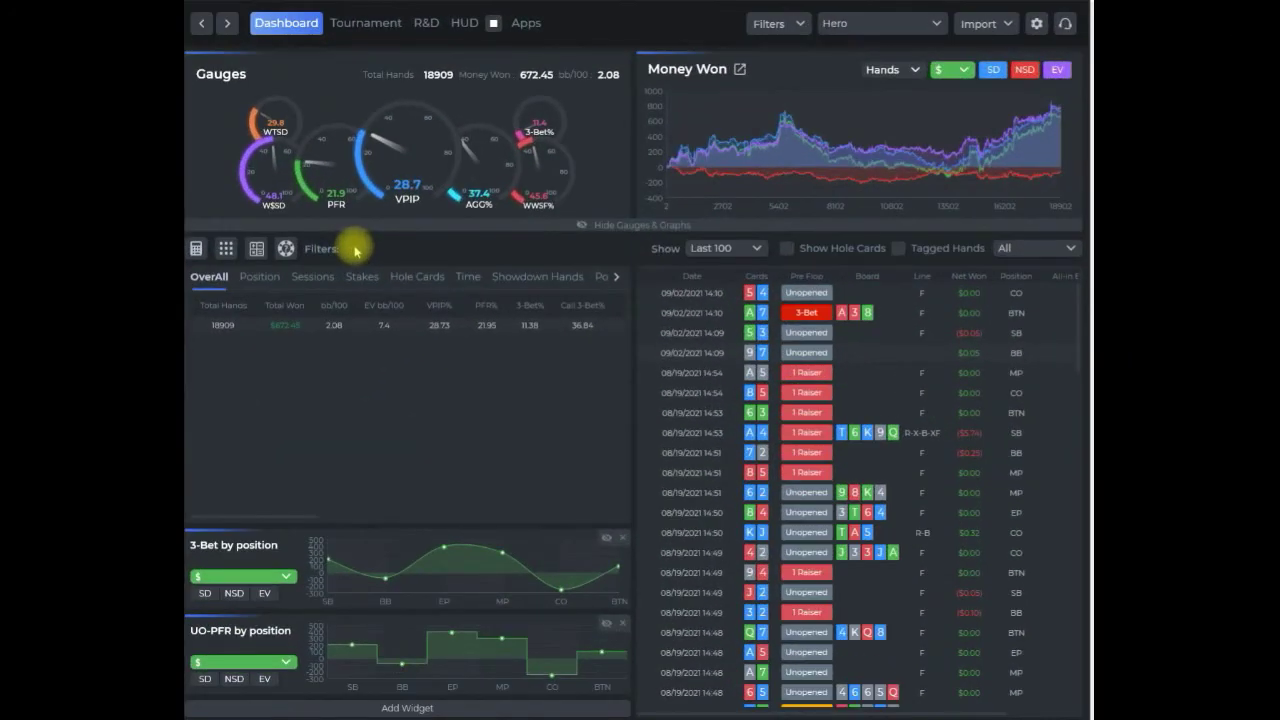
# Step: Open the preflop hand trainer and select the "6-max RFI UTG TEST" hand chart for a 6-Max table
pyautogui.click(283, 254)
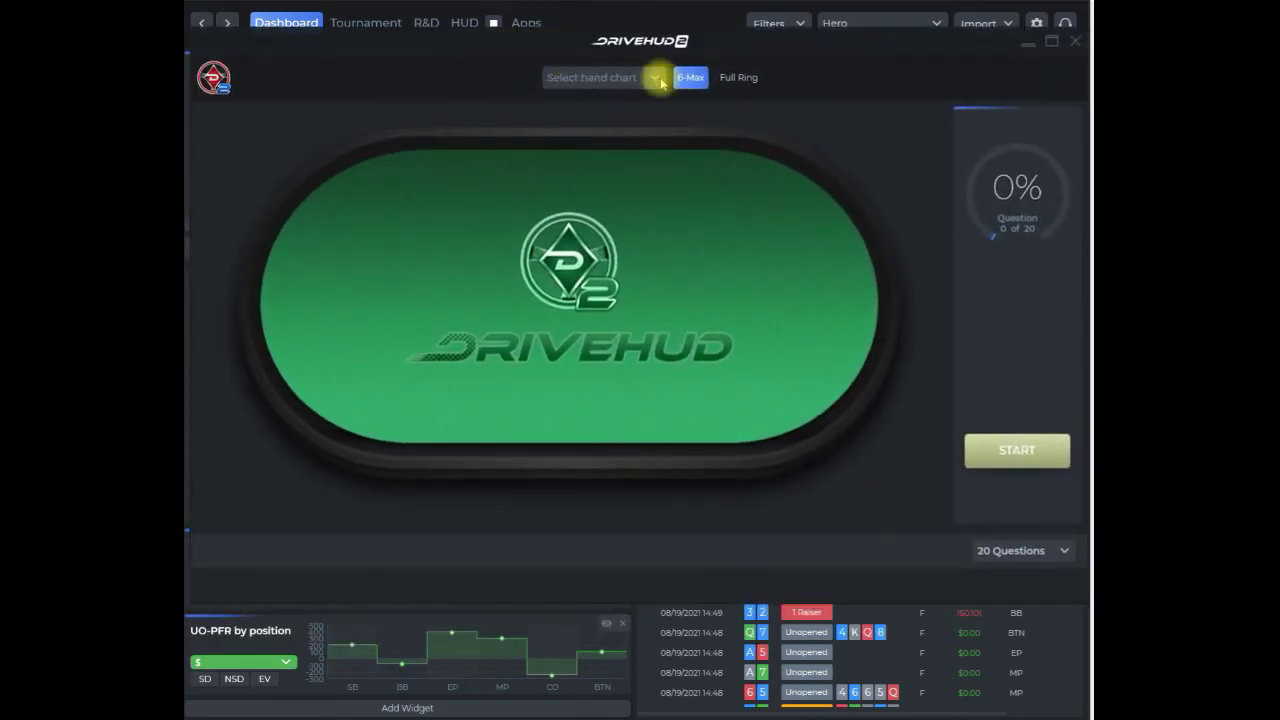
pyautogui.click(653, 78)
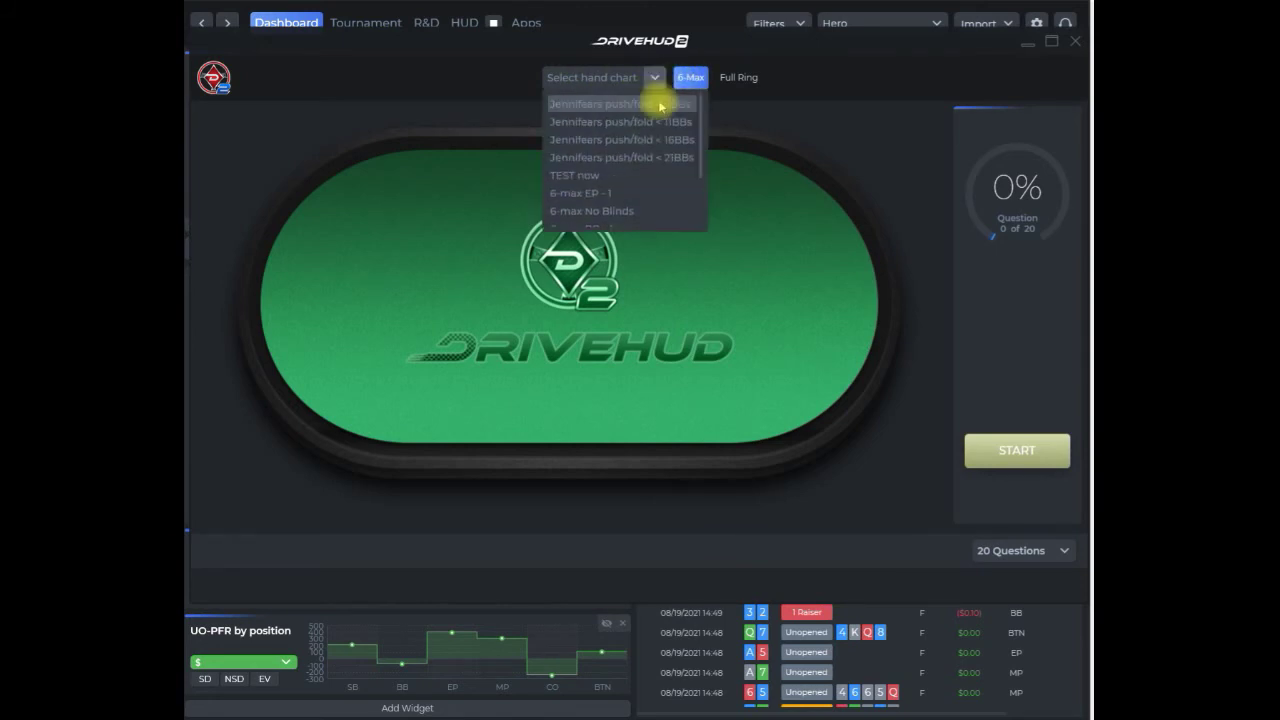
pyautogui.scroll(-2, 665, 130)
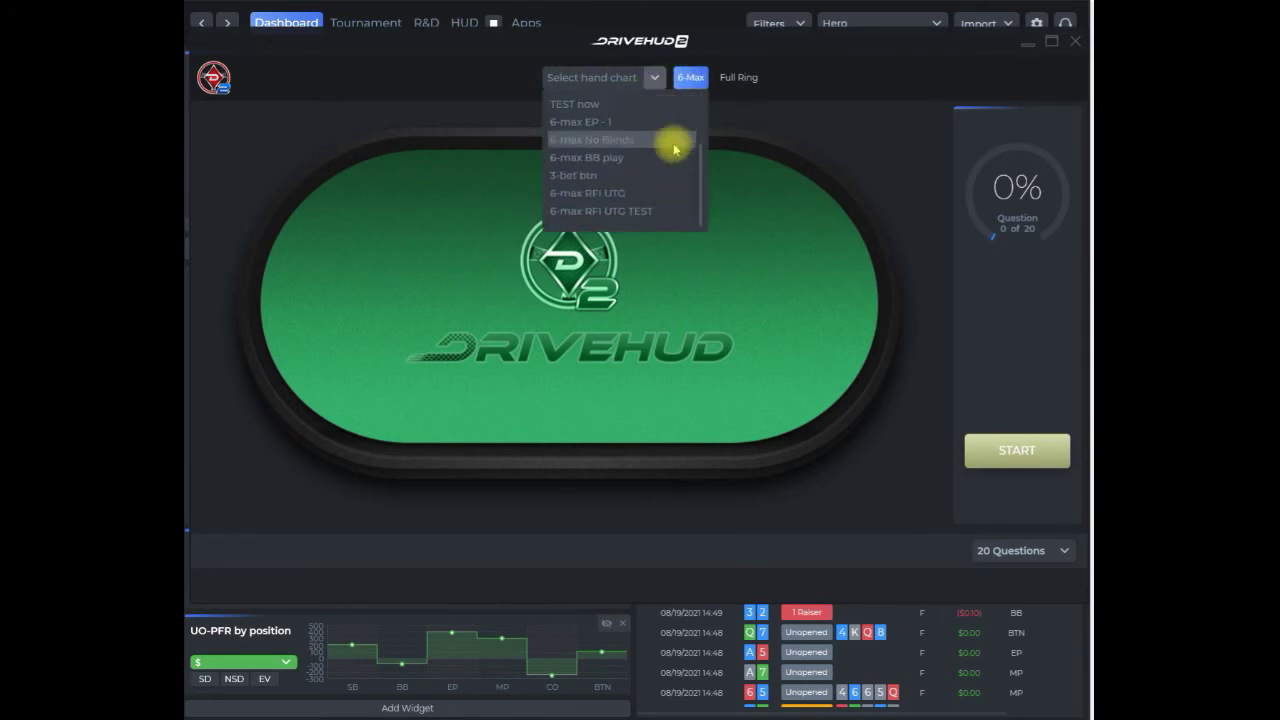
pyautogui.click(619, 216)
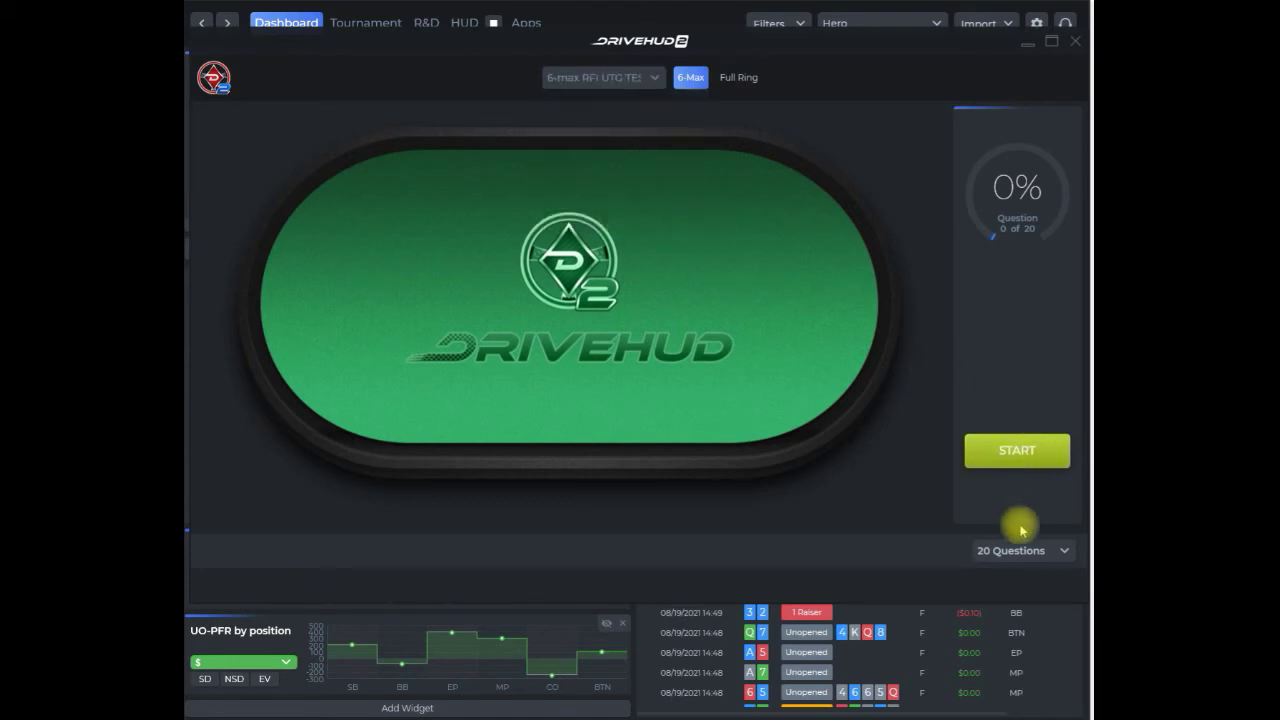
# Step: Set the quiz length to 10 Questions and start the training session
pyautogui.click(1063, 553)
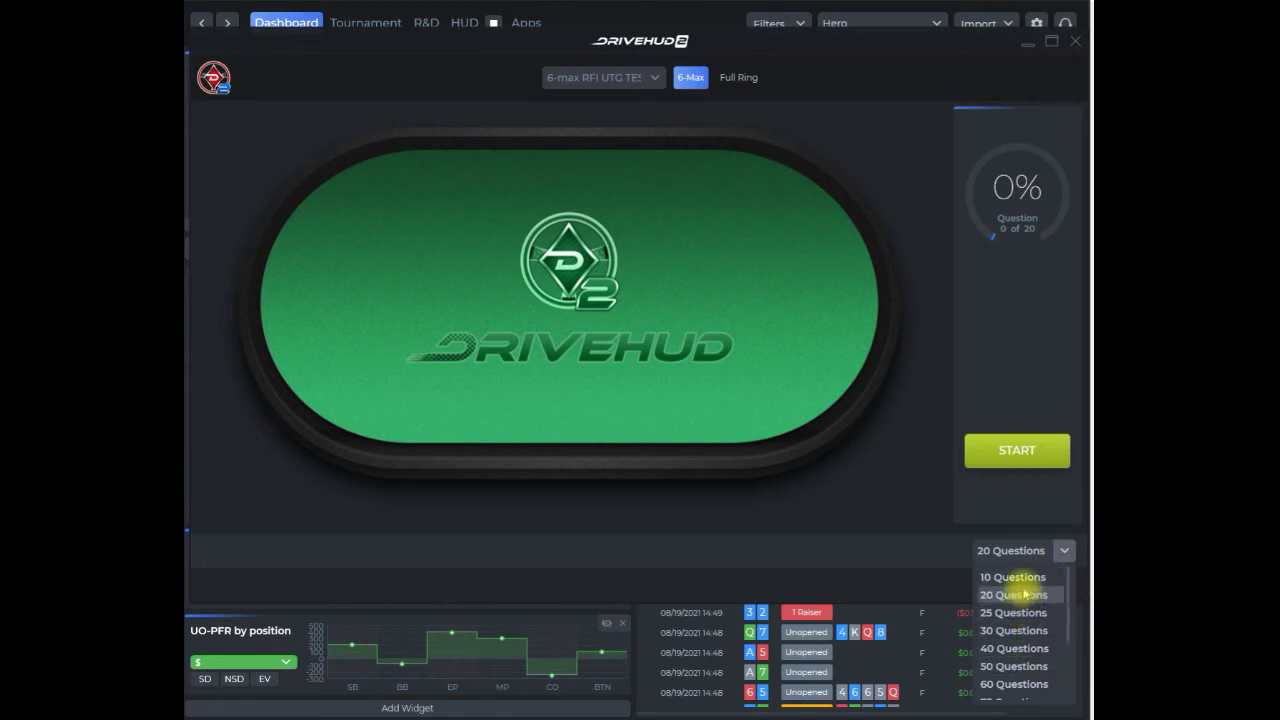
pyautogui.click(1025, 578)
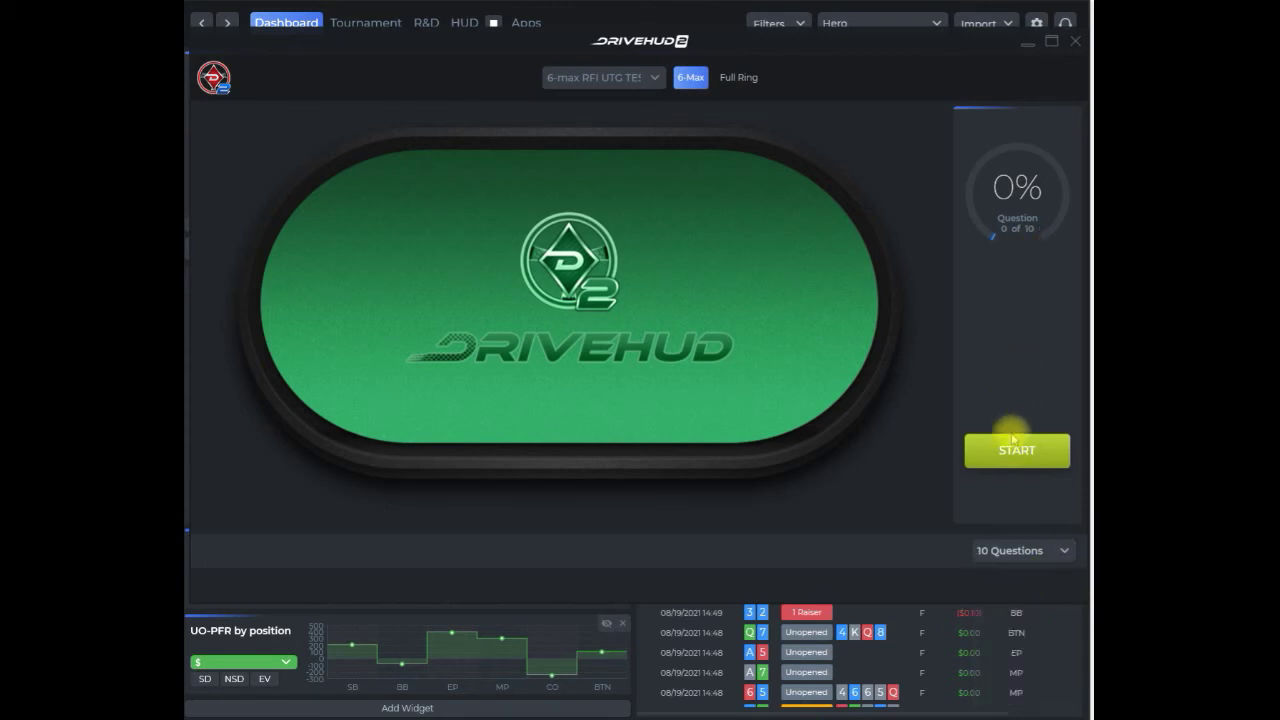
pyautogui.click(1014, 447)
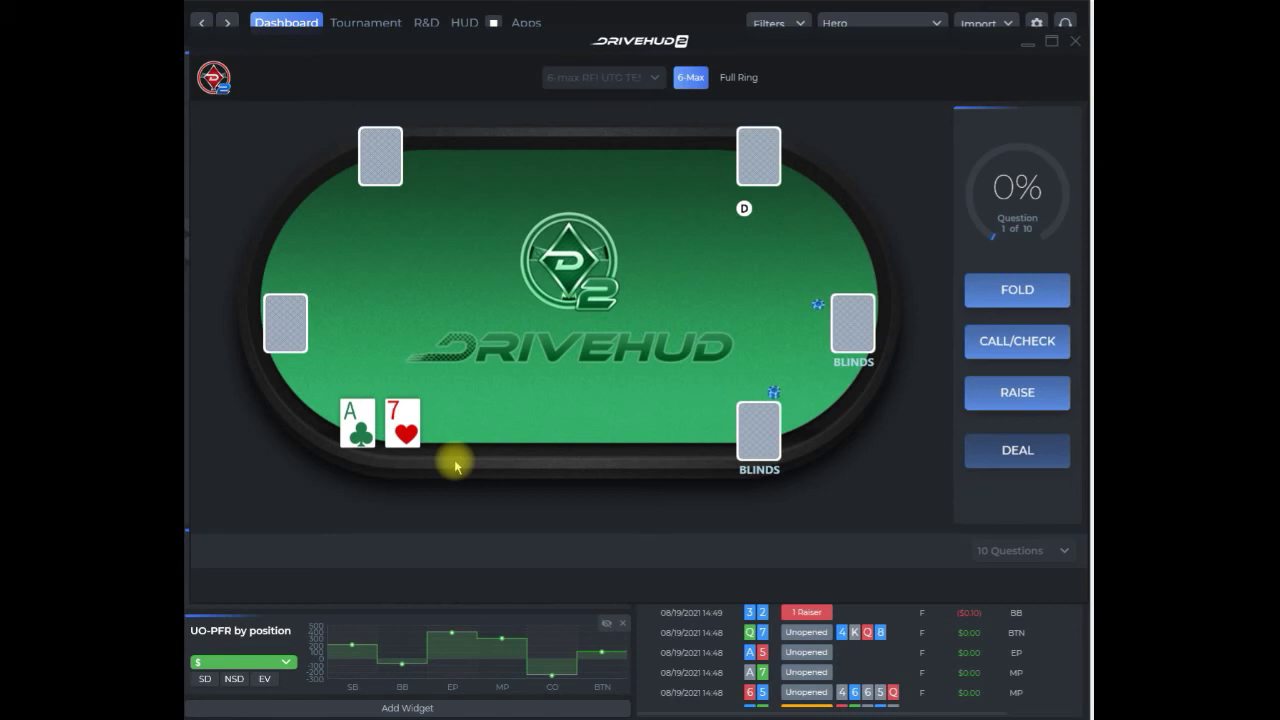
# Step: Answer the first three quiz questions by folding A7 offsuit, A2 suited and A9 offsuit
pyautogui.click(1020, 292)
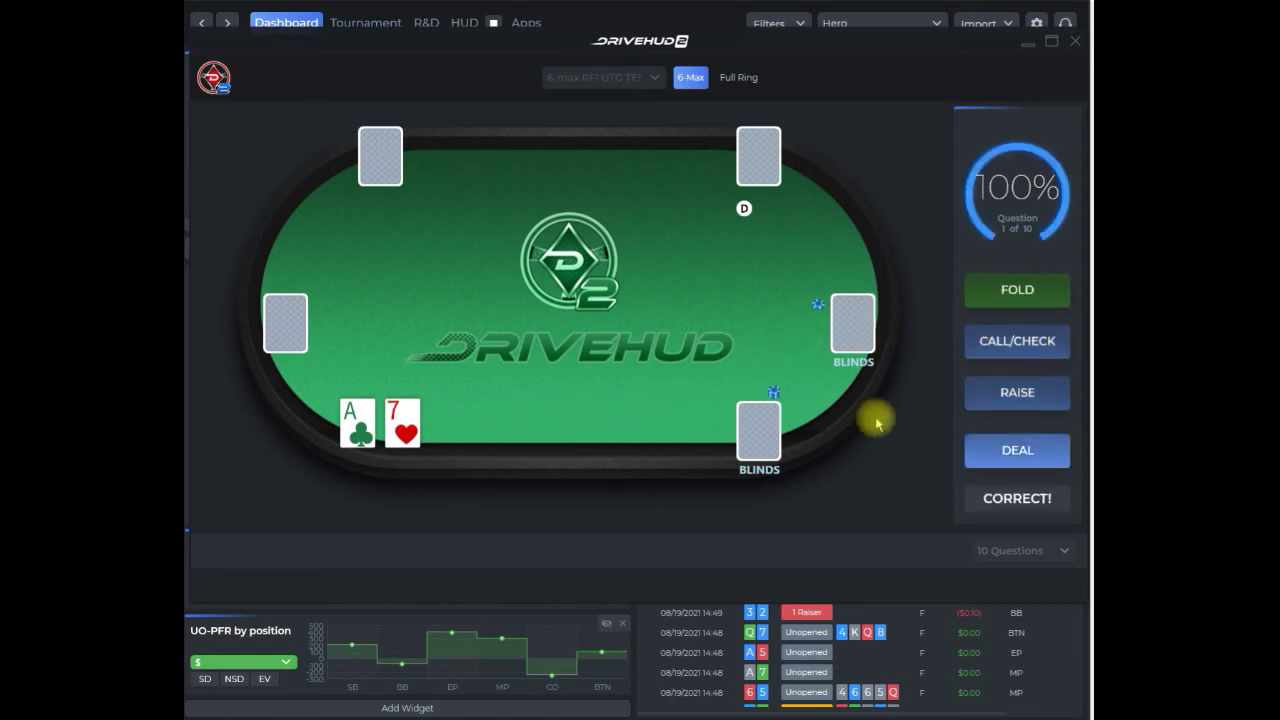
pyautogui.click(1016, 452)
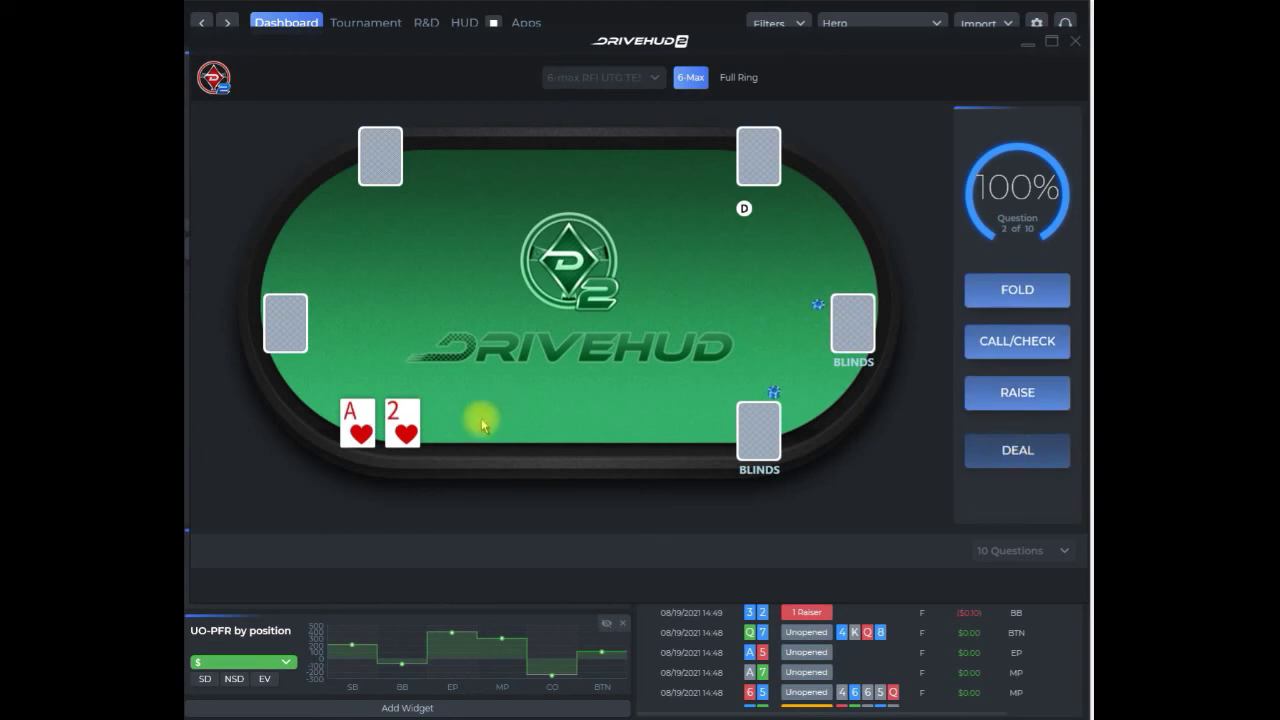
pyautogui.click(1051, 294)
pyautogui.click(1019, 450)
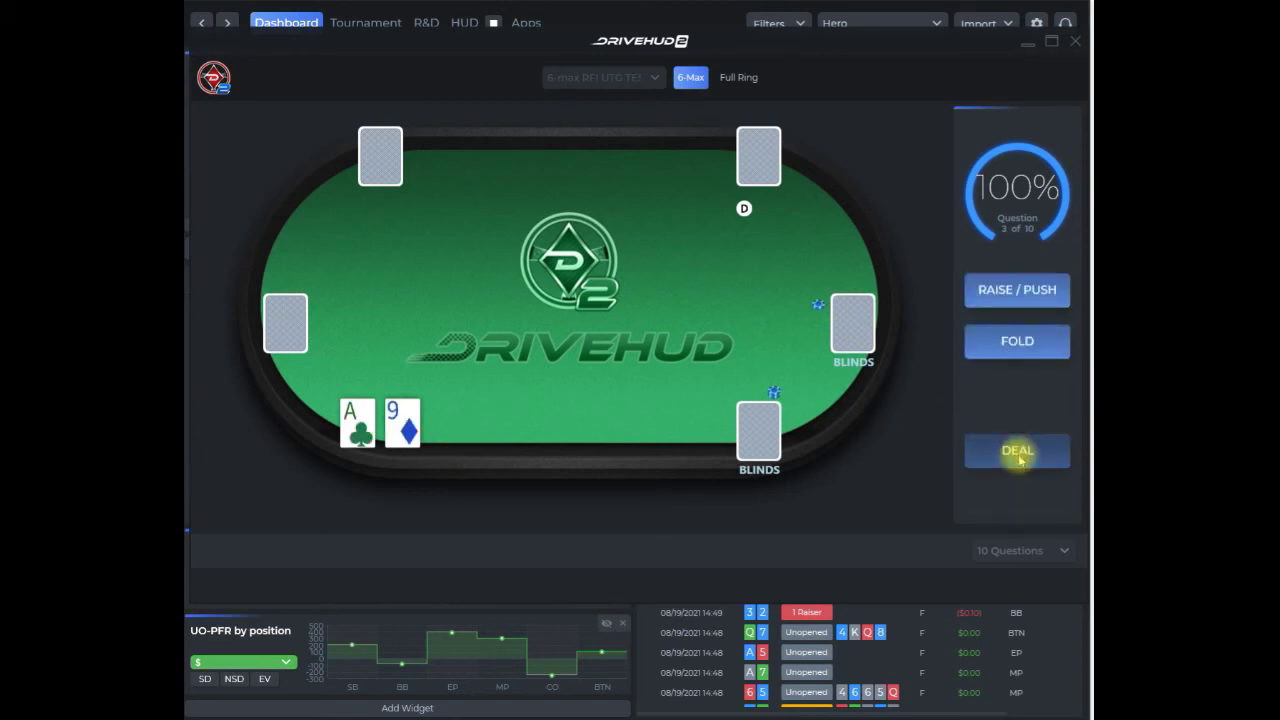
pyautogui.click(1034, 338)
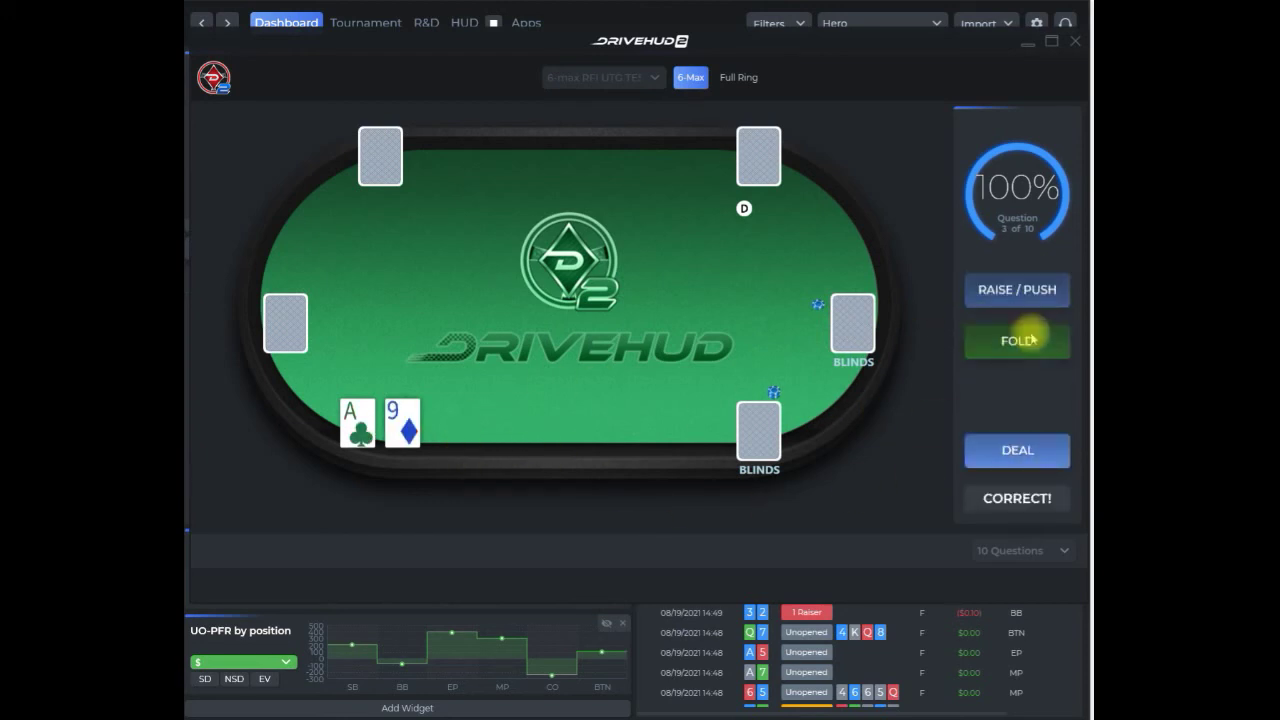
# Step: Answer three more quiz questions by raising pocket tens, folding A9 offsuit and raising T9 suited, and close the trainer
pyautogui.click(1010, 455)
pyautogui.click(1020, 290)
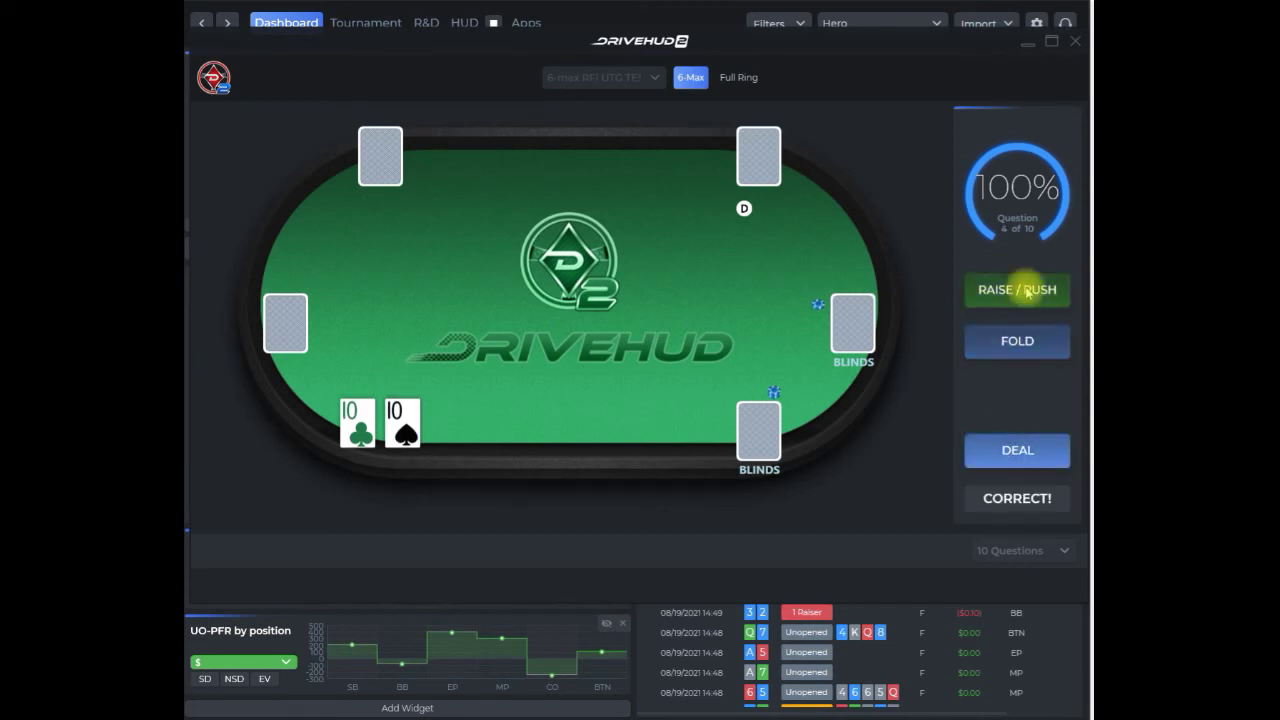
pyautogui.click(1015, 455)
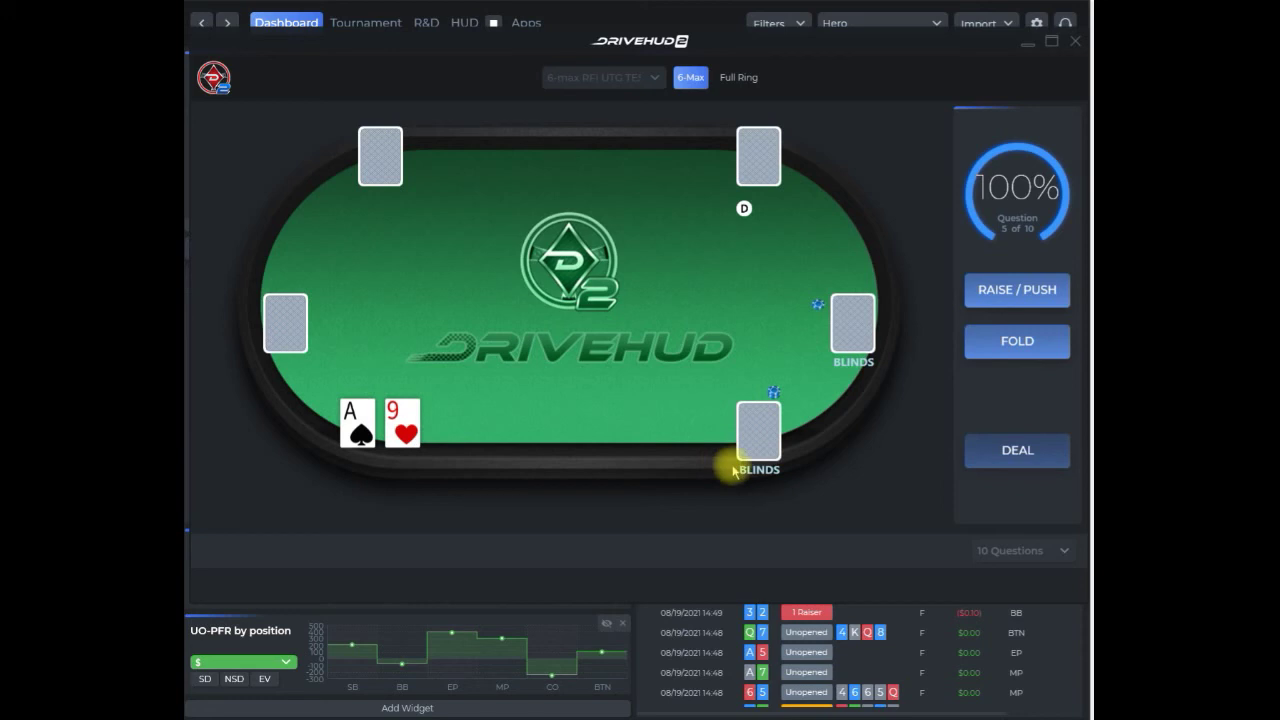
pyautogui.click(987, 358)
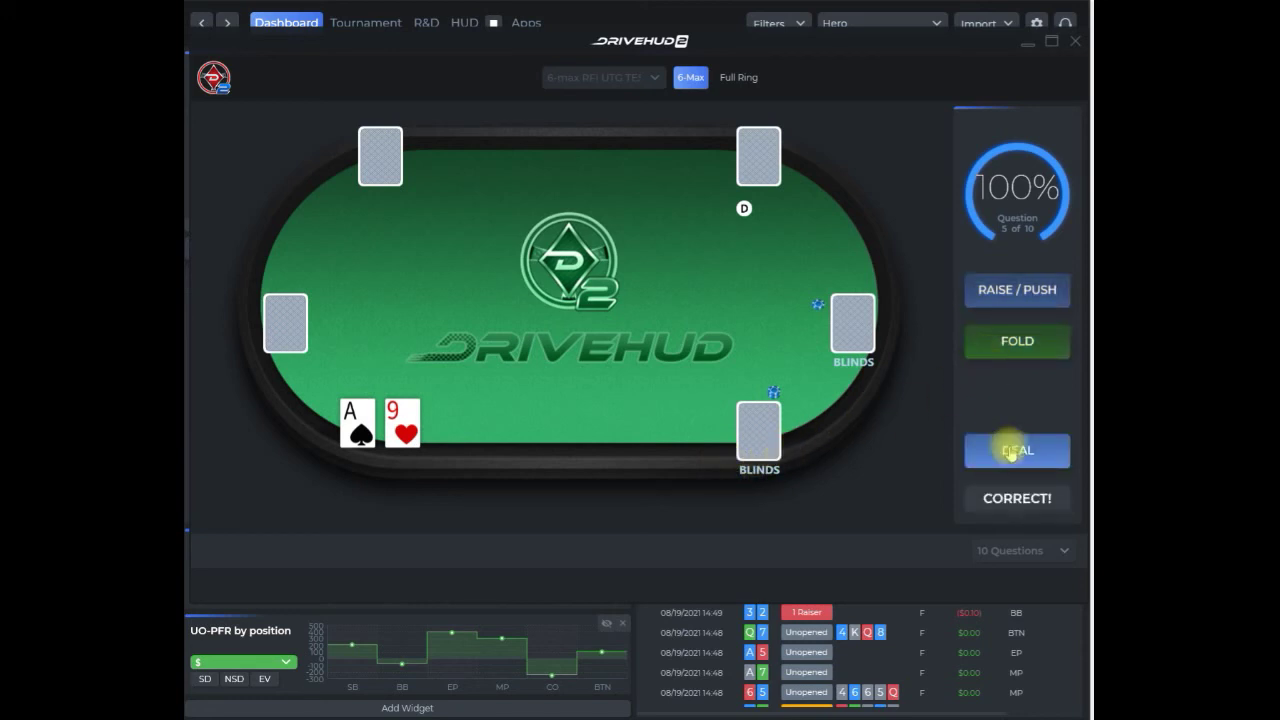
pyautogui.click(1010, 452)
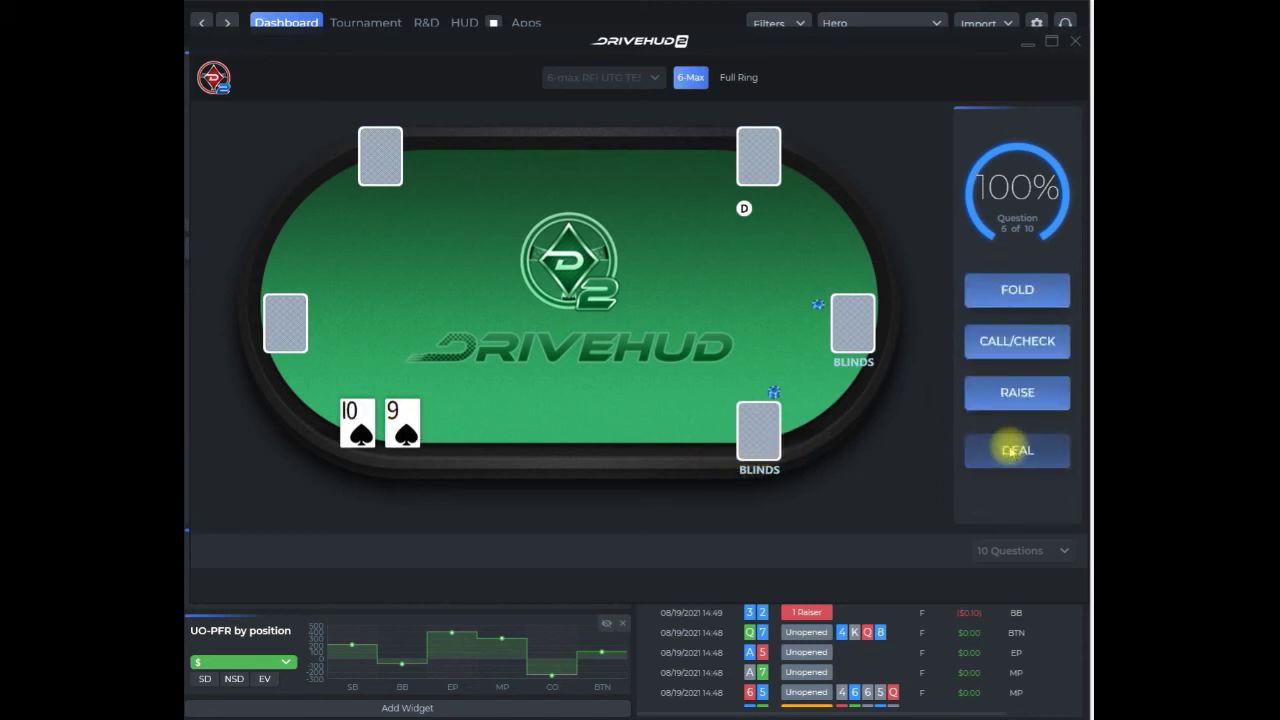
pyautogui.click(1012, 394)
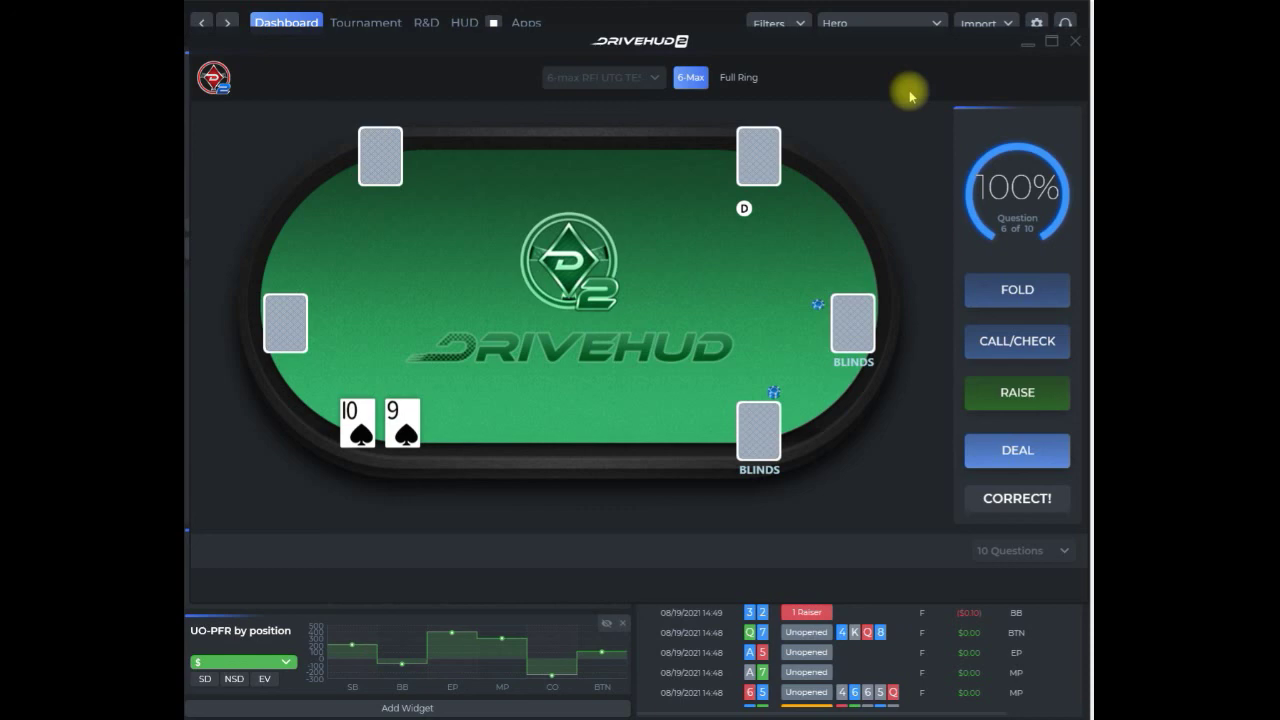
pyautogui.click(1072, 44)
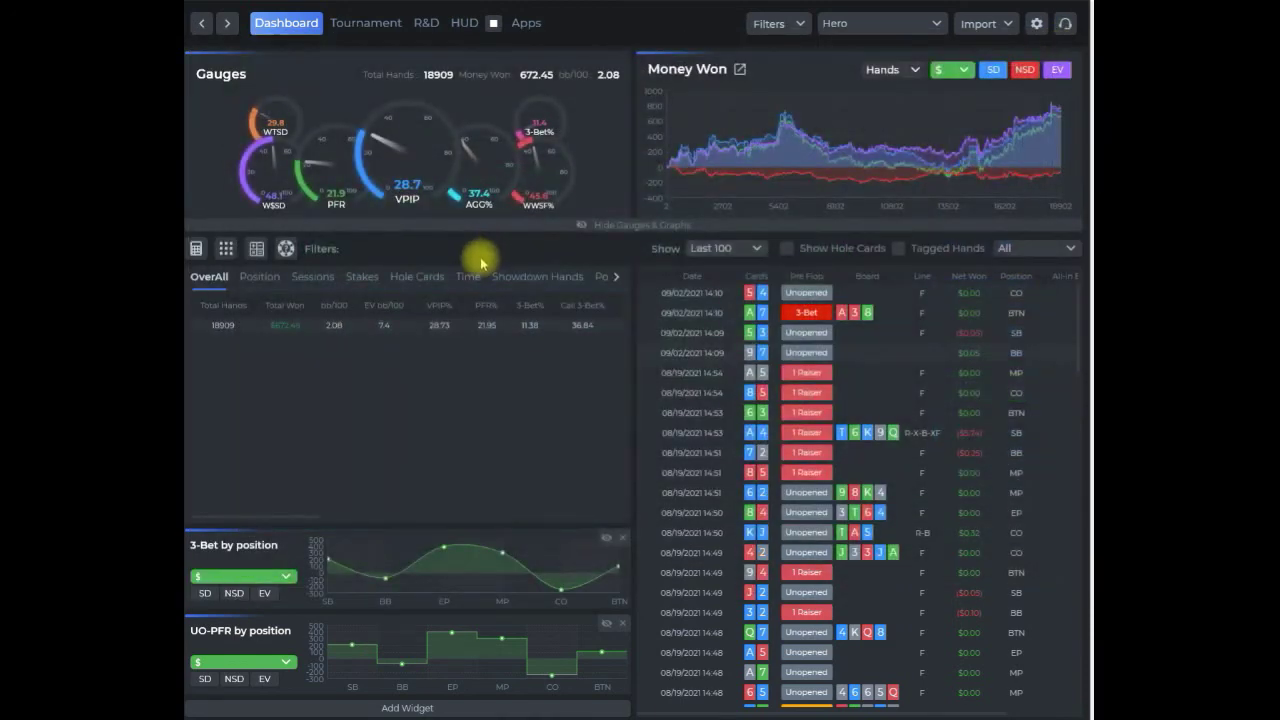